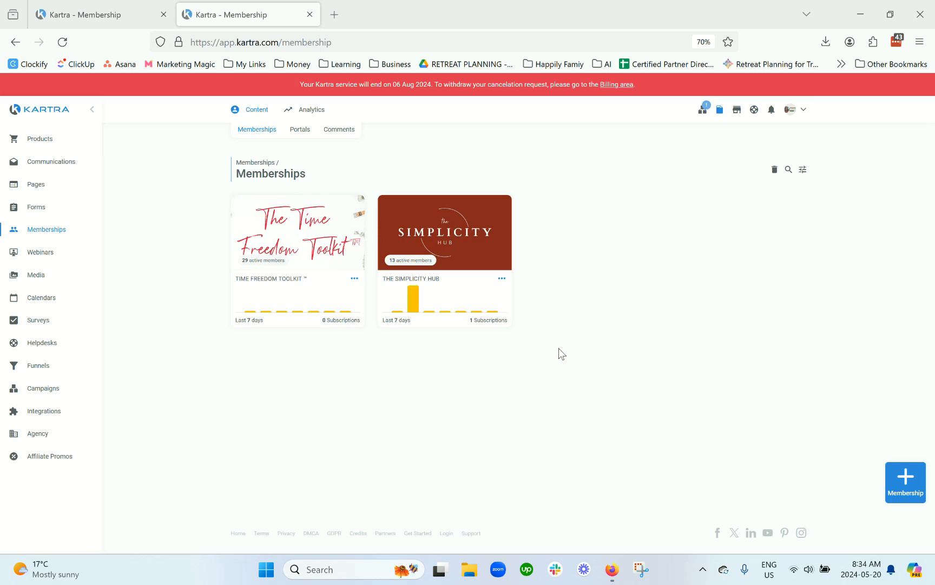
left_click(915, 488)
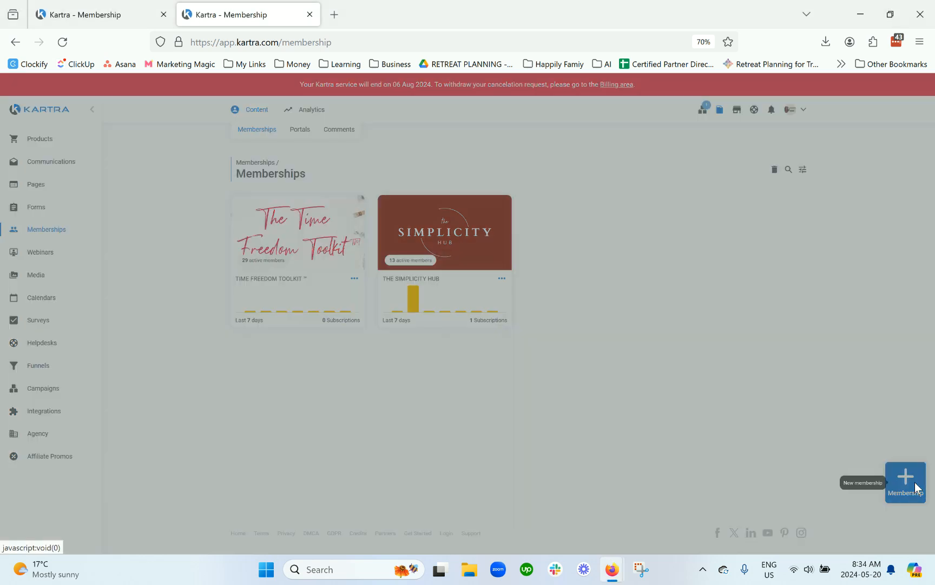
left_click(556, 151)
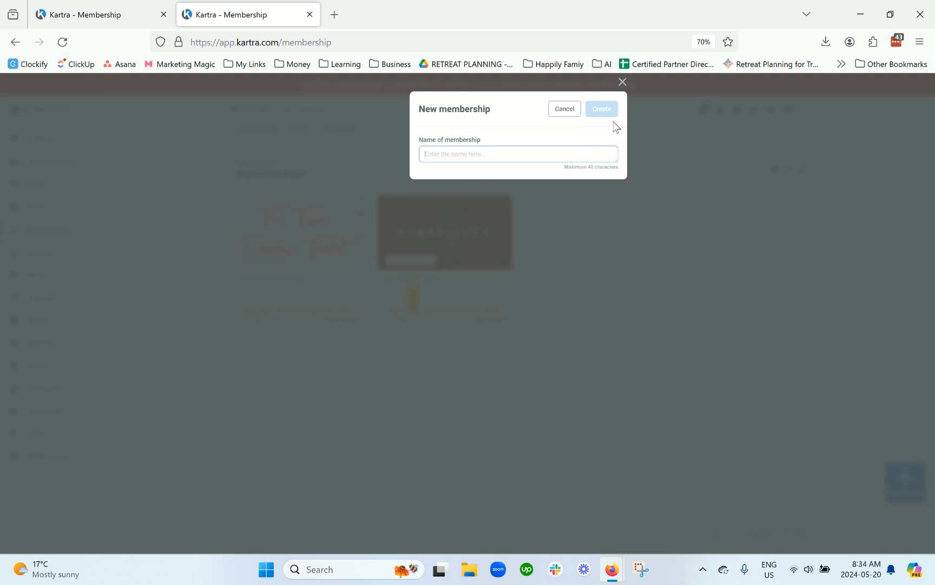
left_click(622, 82)
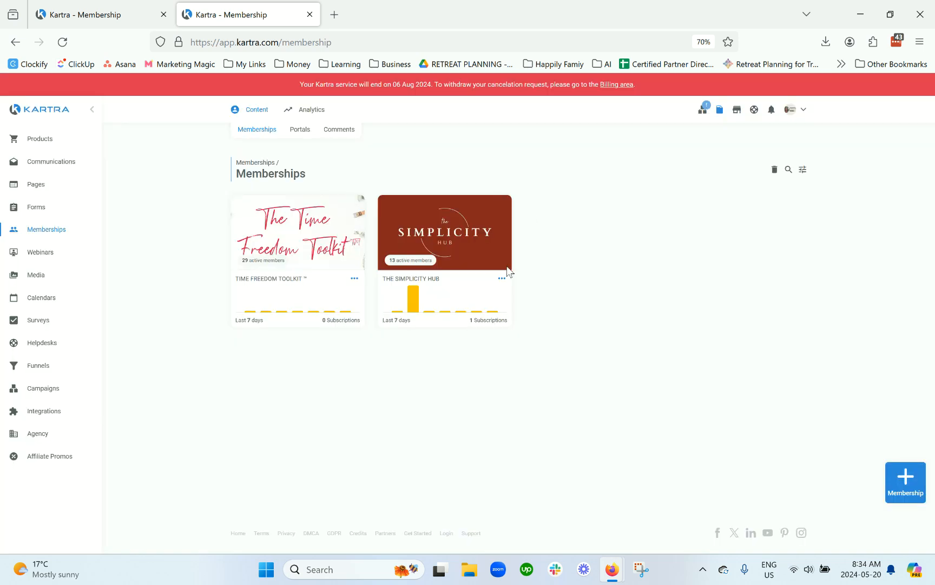
Open the Time Freedom Toolkit membership for editing and make its membership details editable.
left_click(354, 279)
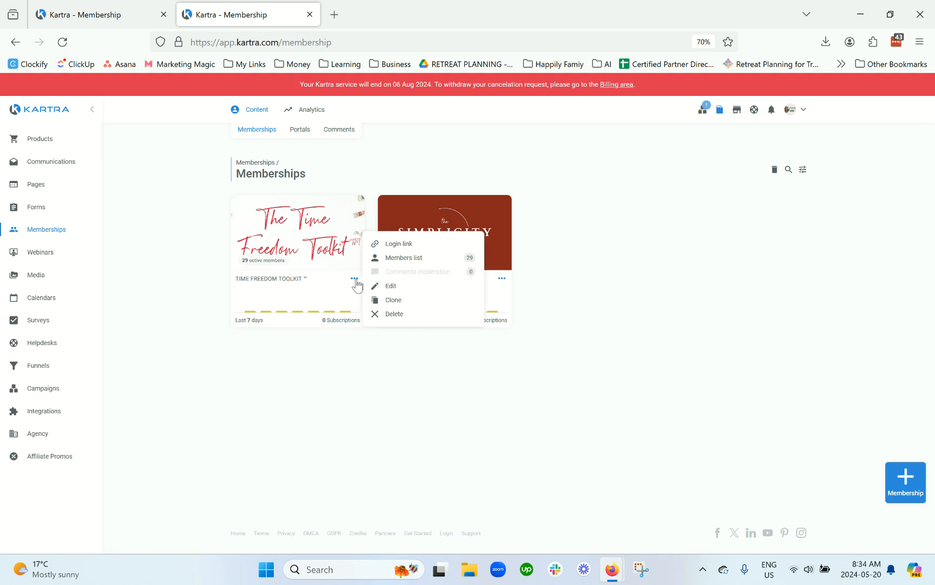
left_click(398, 288)
left_click(599, 108)
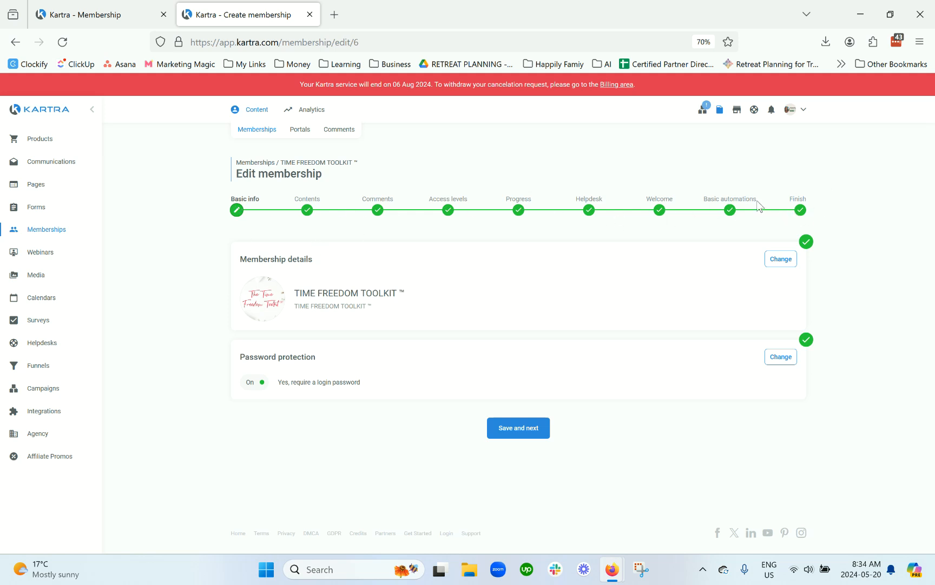
left_click_drag(317, 260, 227, 261)
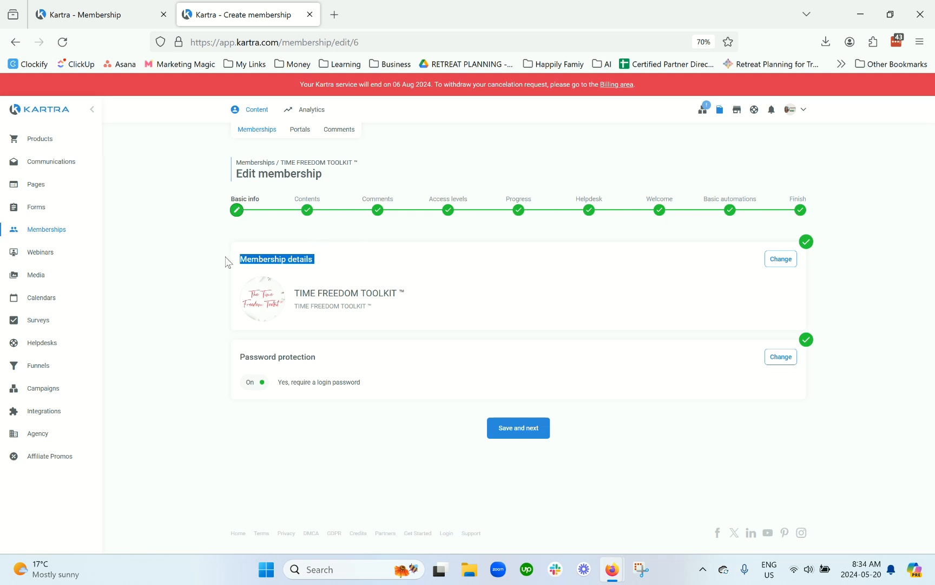
left_click(778, 260)
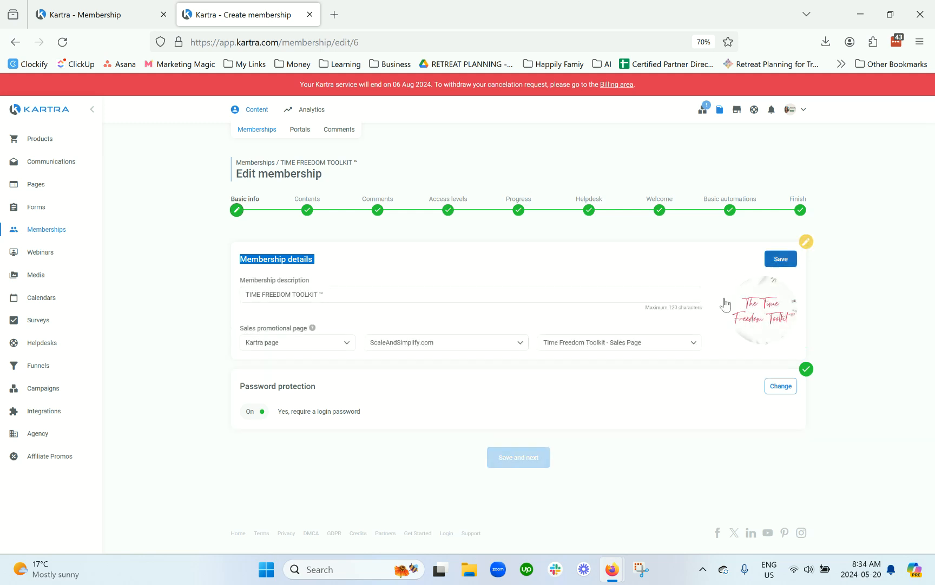
Examine the membership name, its description and the options for the sales promotional page.
double_click(342, 294)
triple_click(343, 293)
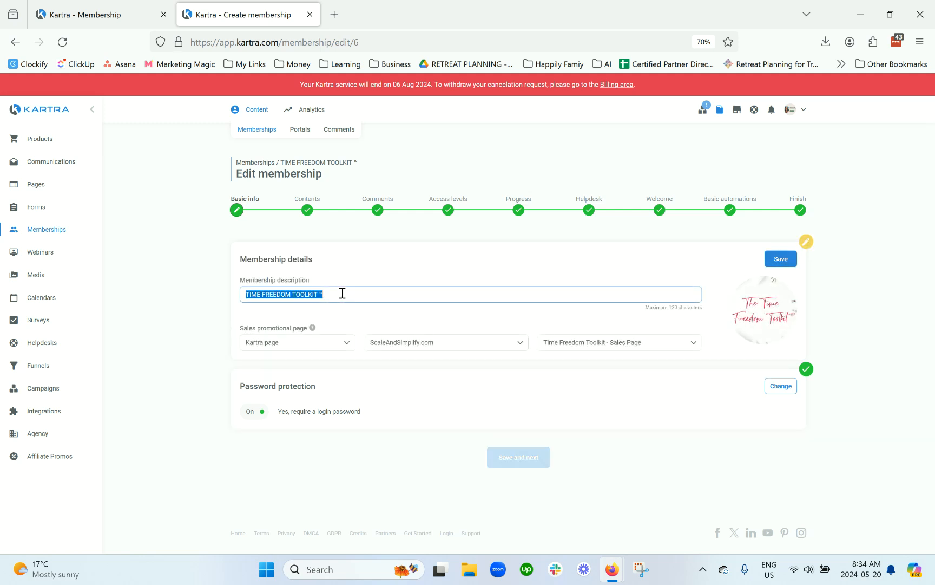
triple_click(289, 329)
double_click(288, 329)
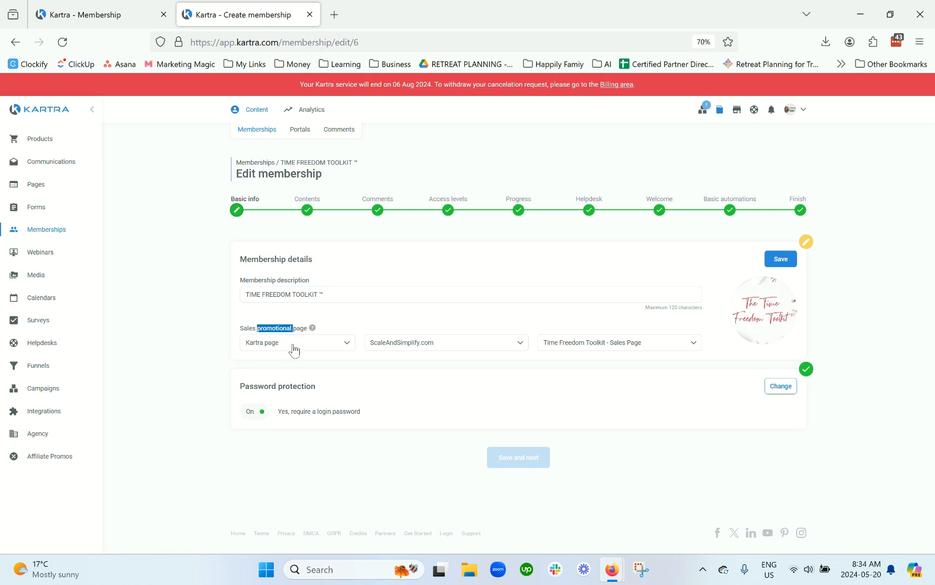
left_click(293, 349)
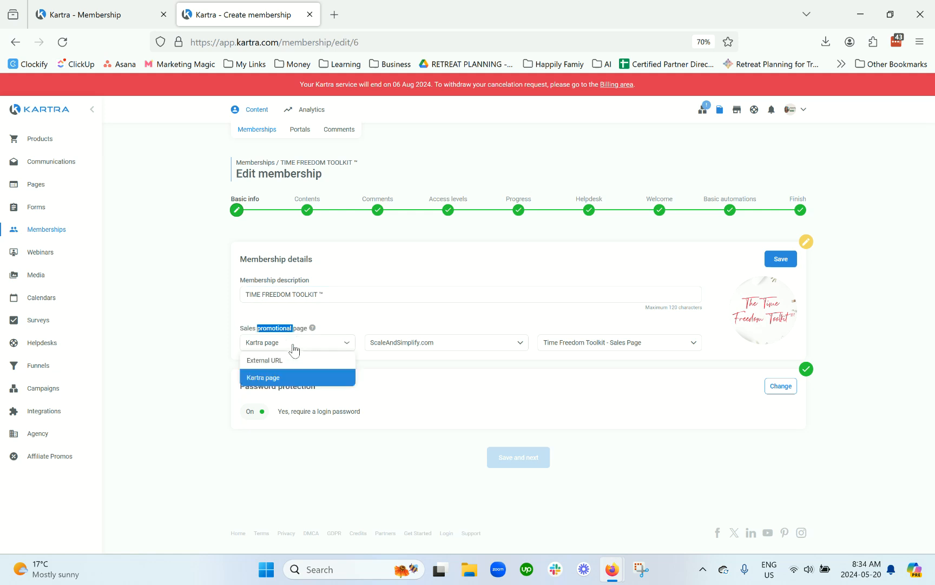
left_click(369, 329)
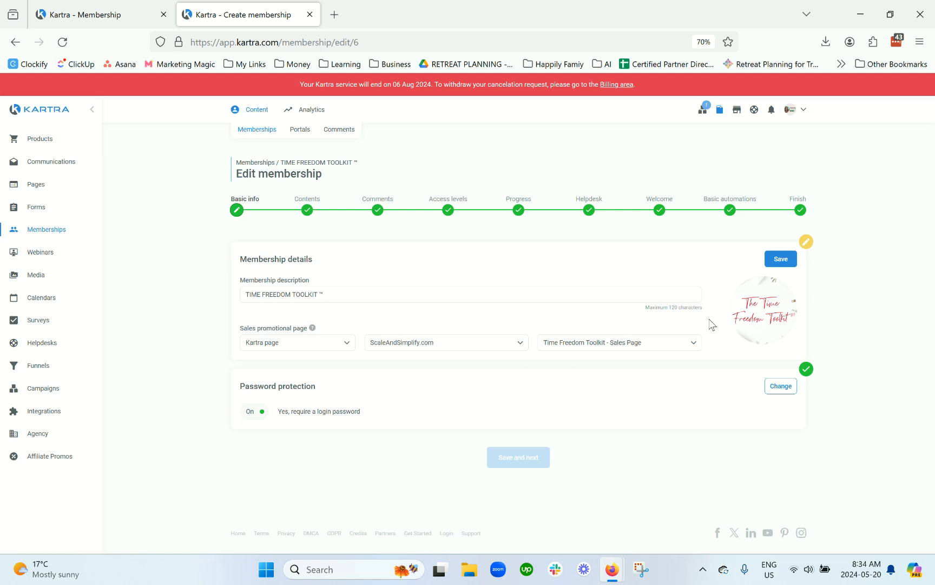
left_click_drag(358, 163, 223, 169)
left_click(392, 174)
triple_click(441, 295)
left_click(277, 294)
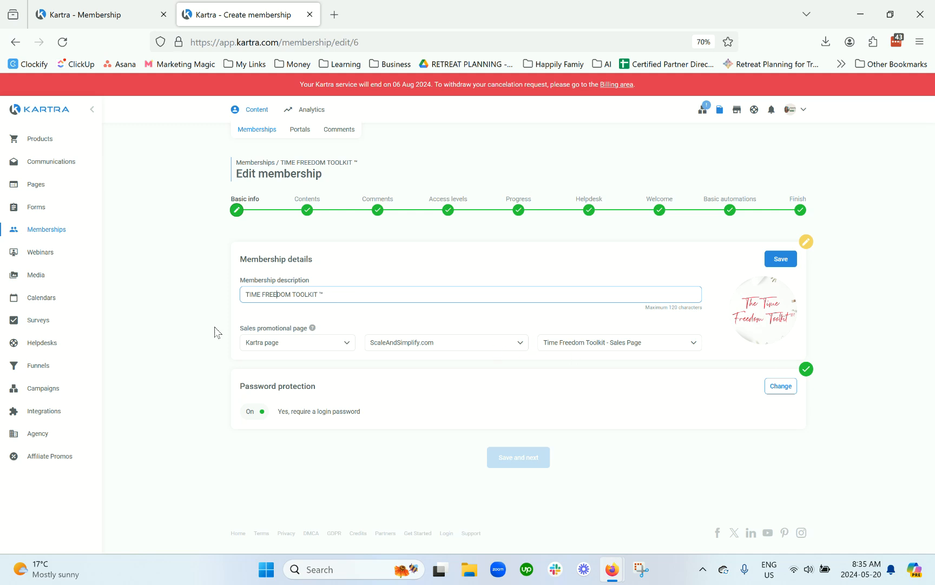
left_click_drag(244, 328, 332, 338)
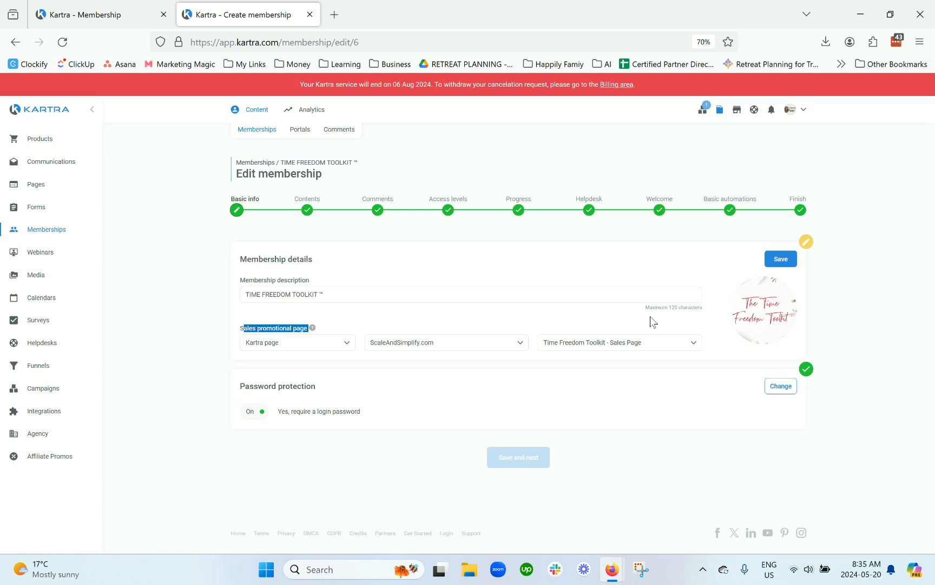
Try to replace the membership image with another one from the image library.
left_click(764, 316)
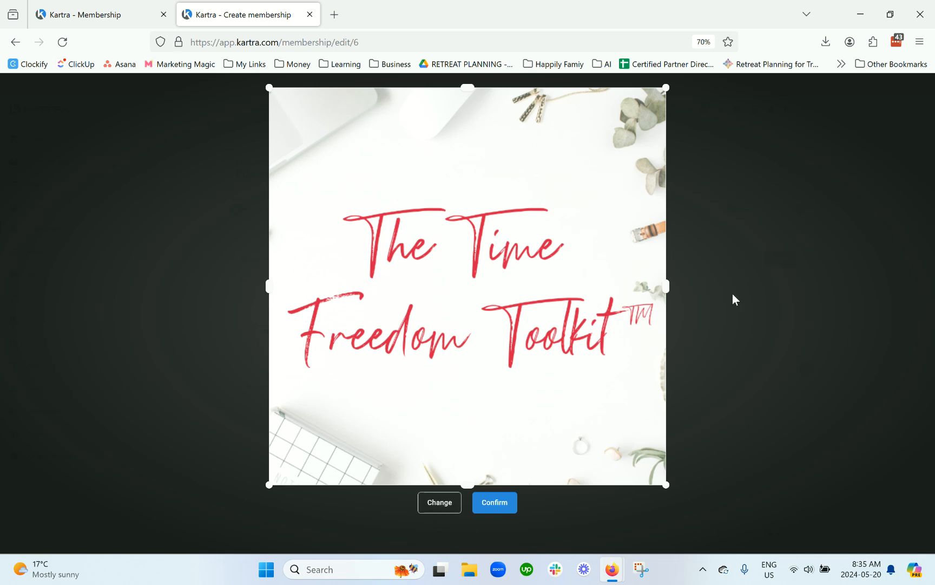
left_click(509, 504)
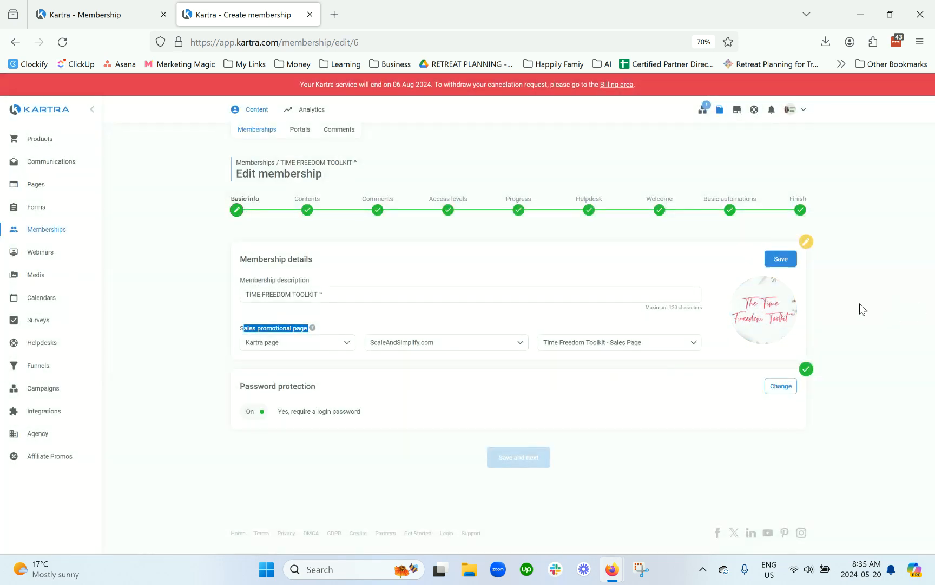
left_click(762, 314)
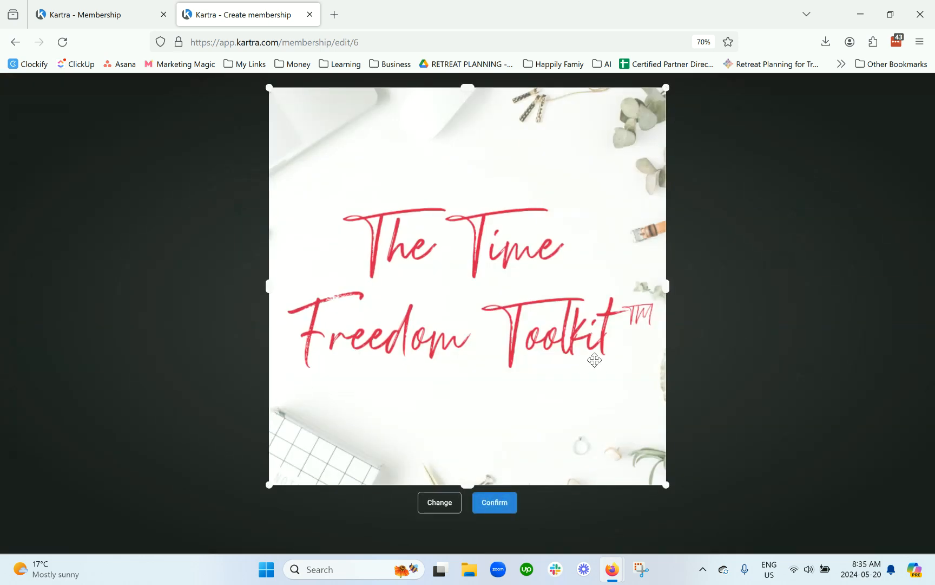
left_click(434, 504)
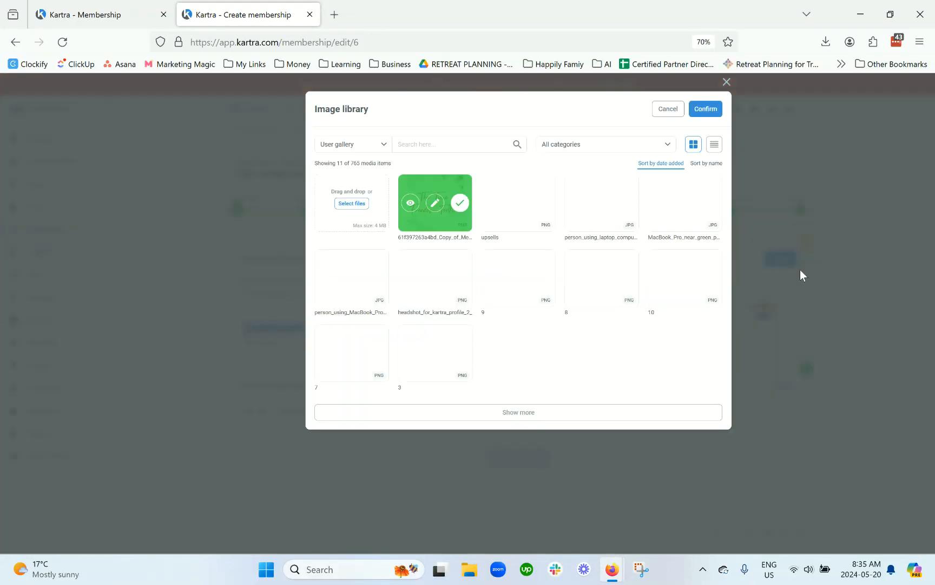
left_click(668, 109)
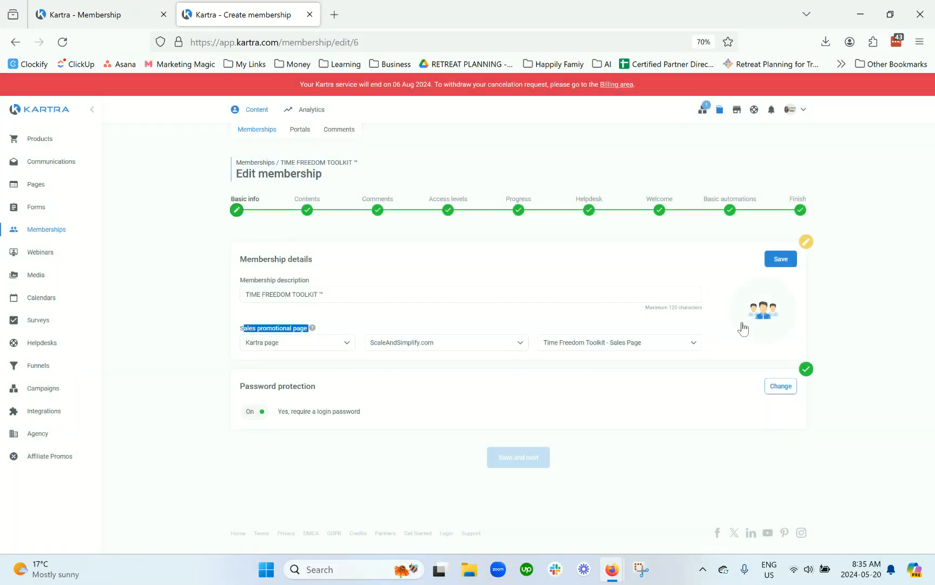
Set the Time Freedom Toolkit graphic from the user gallery as the membership image and accept its crop.
left_click(764, 309)
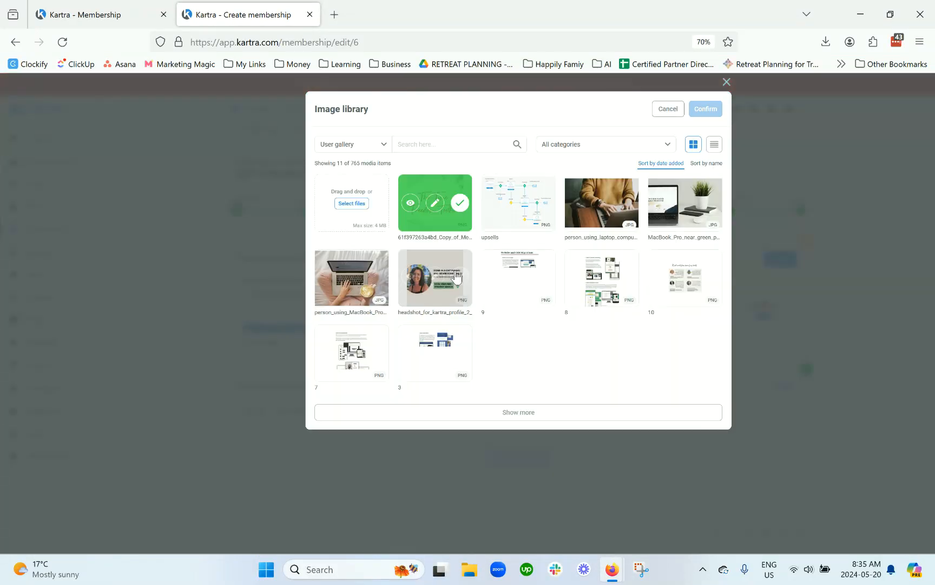
left_click(460, 204)
left_click(460, 204)
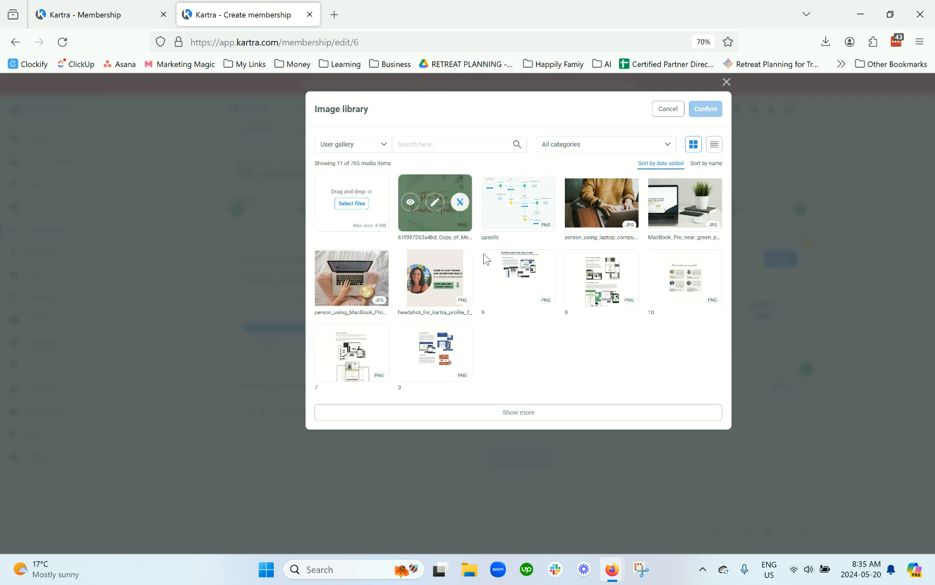
left_click(460, 203)
left_click(703, 110)
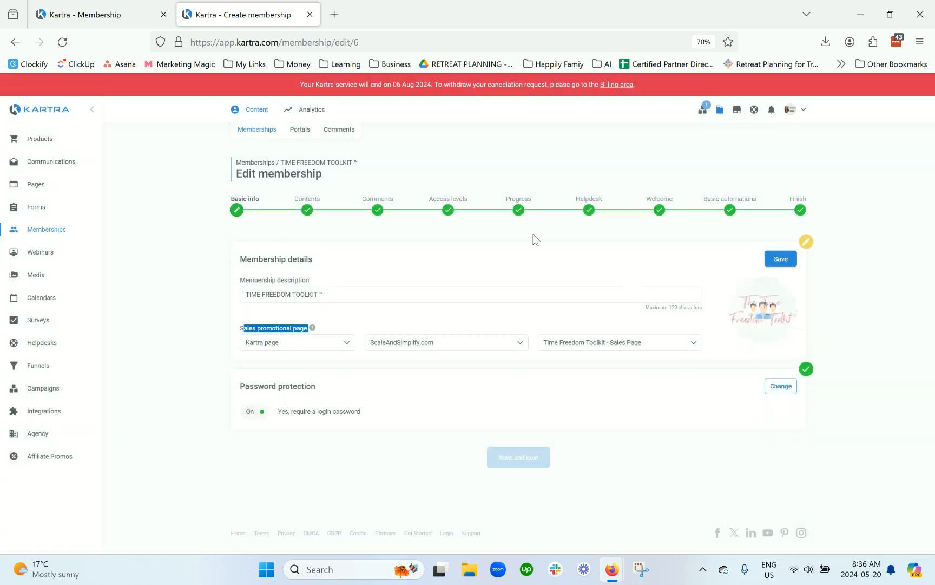
right_click(255, 130)
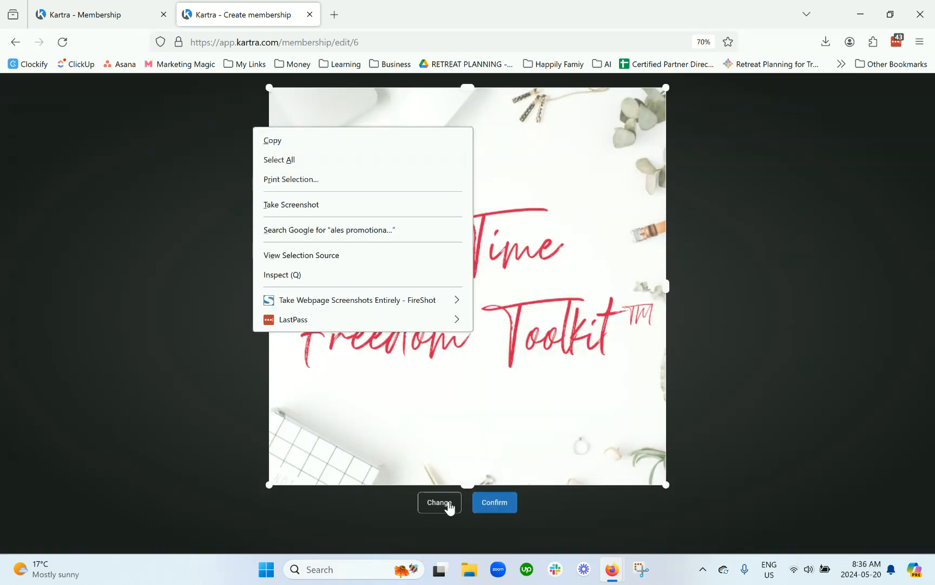
left_click(499, 508)
left_click(499, 507)
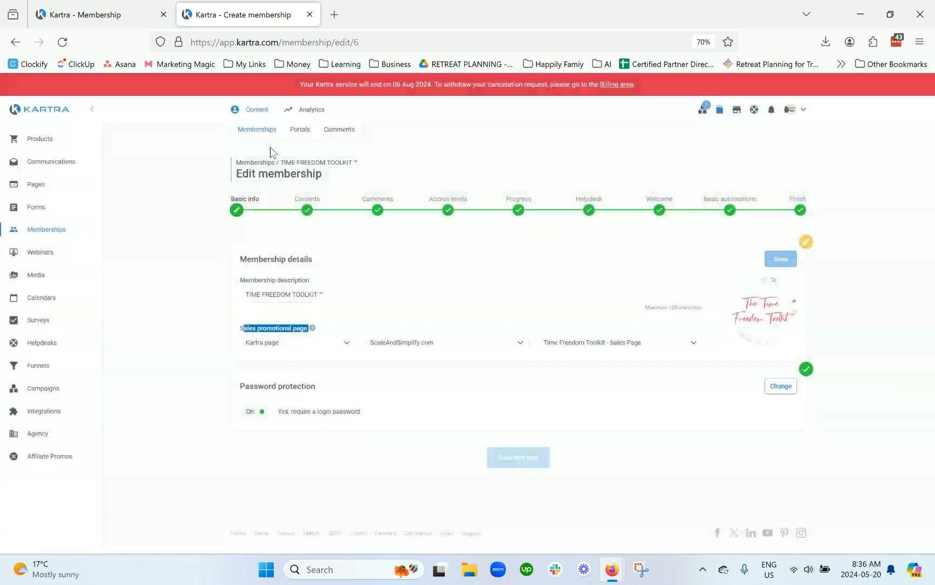
Open the memberships list in a separate browser tab and compare its thumbnails with the membership image being edited.
right_click(267, 131)
left_click(293, 142)
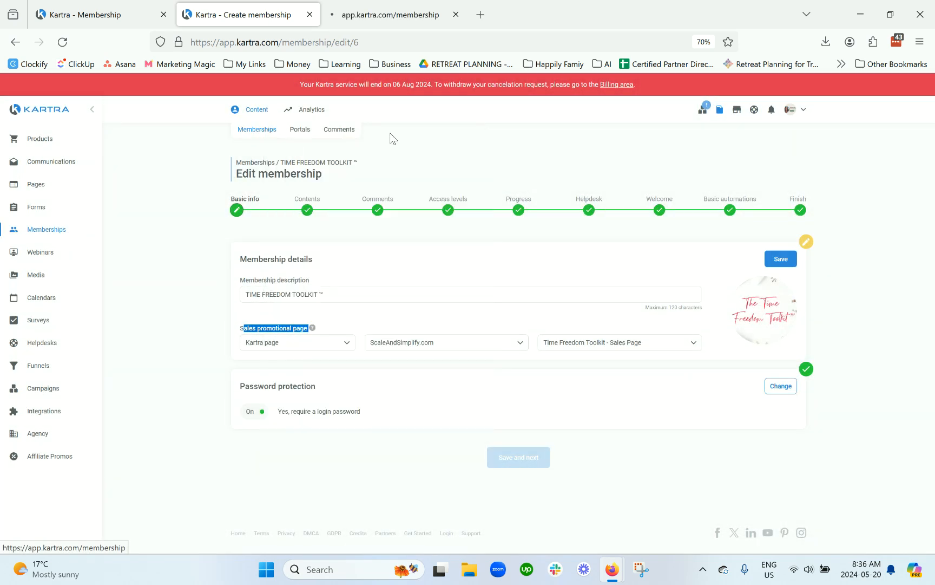
left_click(401, 16)
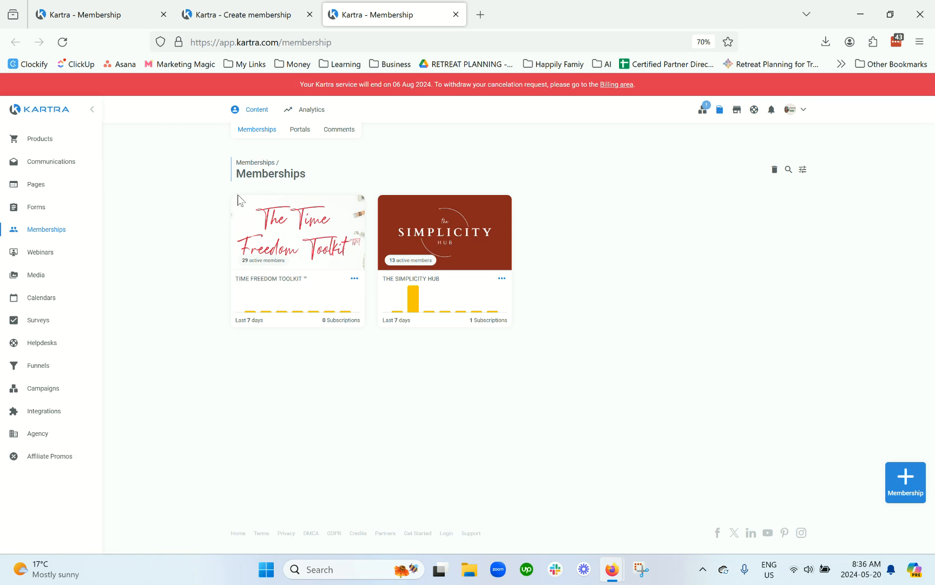
left_click(251, 15)
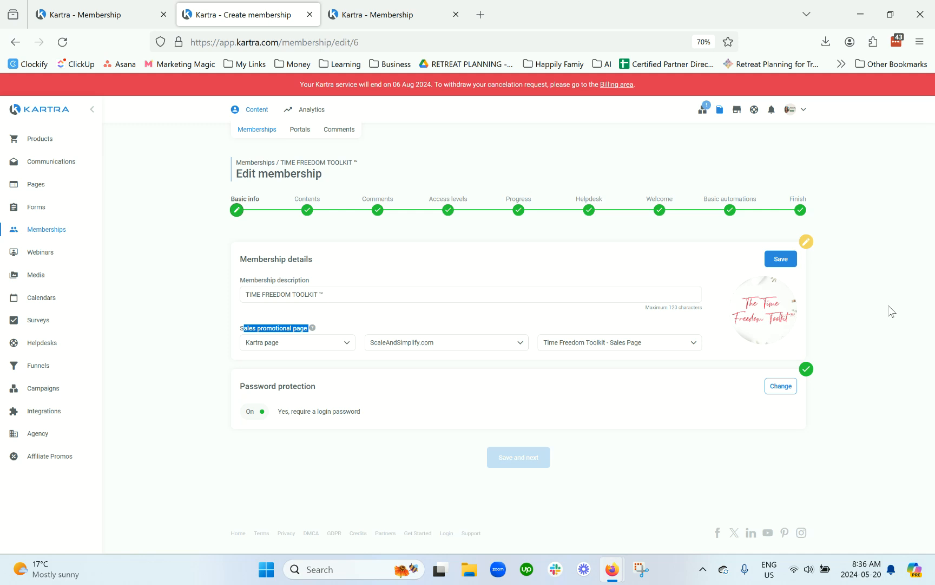
left_click(416, 21)
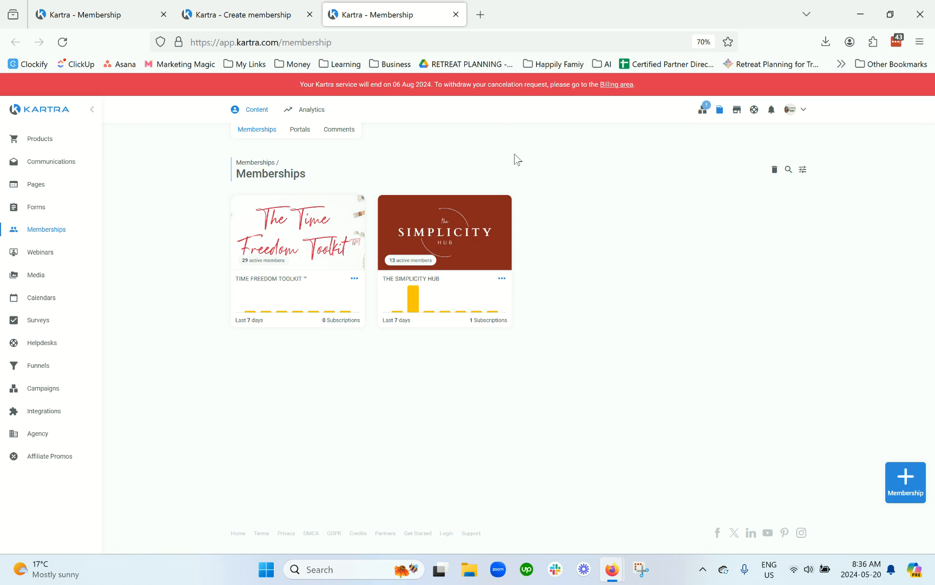
left_click(502, 278)
left_click(553, 244)
left_click(667, 111)
Copy the member login link of the Time Freedom Toolkit membership.
left_click(355, 278)
left_click(401, 244)
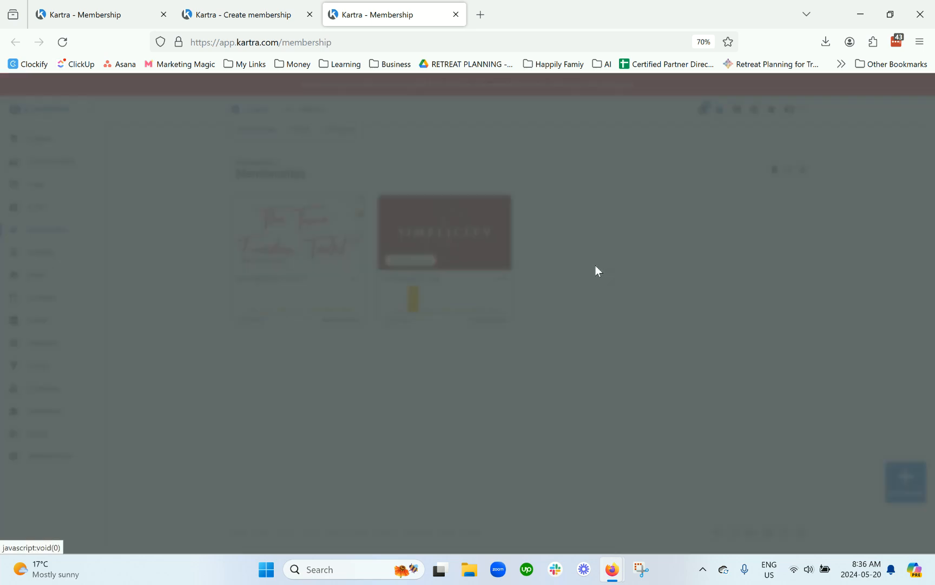
triple_click(613, 342)
key("ctrl+c")
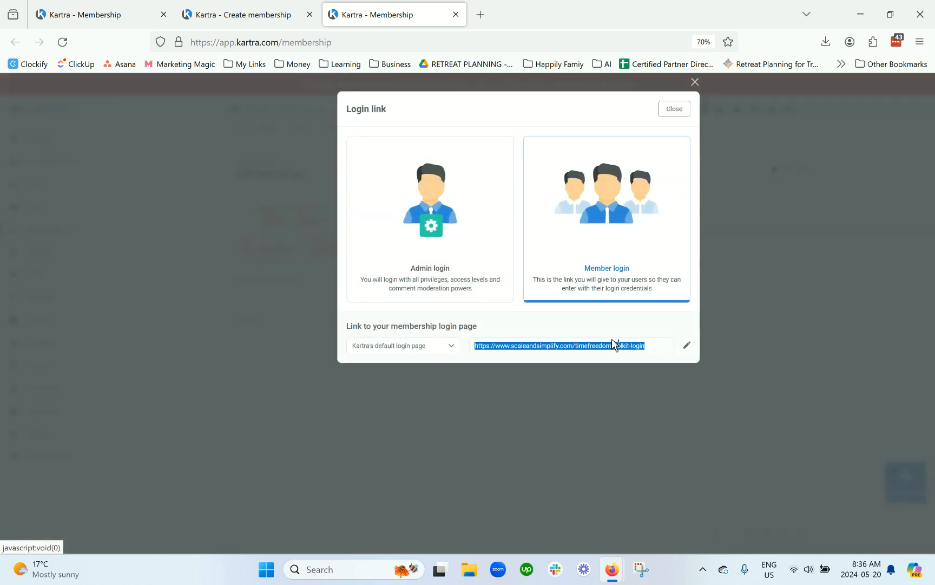
Load the copied login link in a new browser tab and examine the login page's image and title.
left_click(480, 16)
key("ctrl+v")
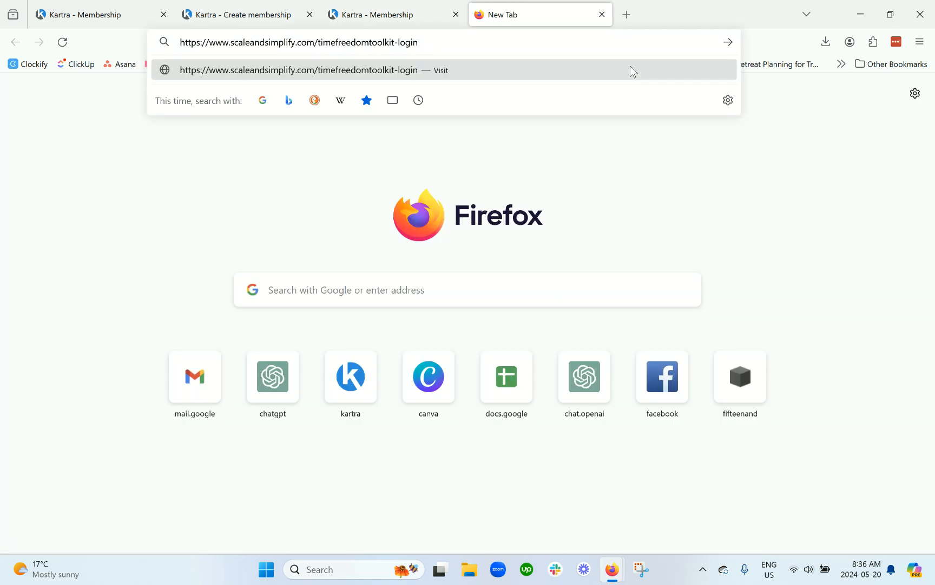
key("Return")
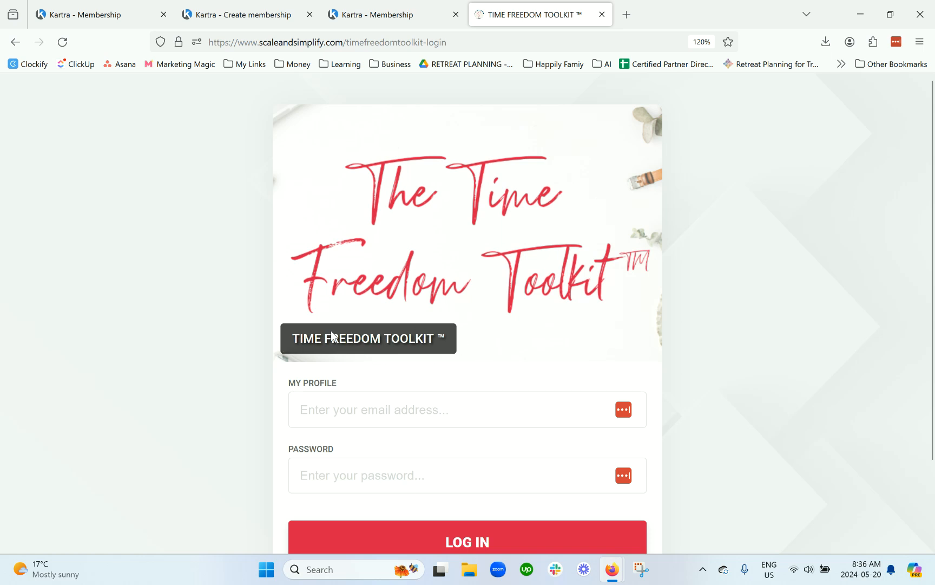
left_click_drag(292, 339, 257, 335)
scroll(532, 339, "down", 3)
scroll(532, 338, "up", 3)
Close the login page and login link dialog, and save the membership details of the Time Freedom Toolkit.
left_click(393, 21)
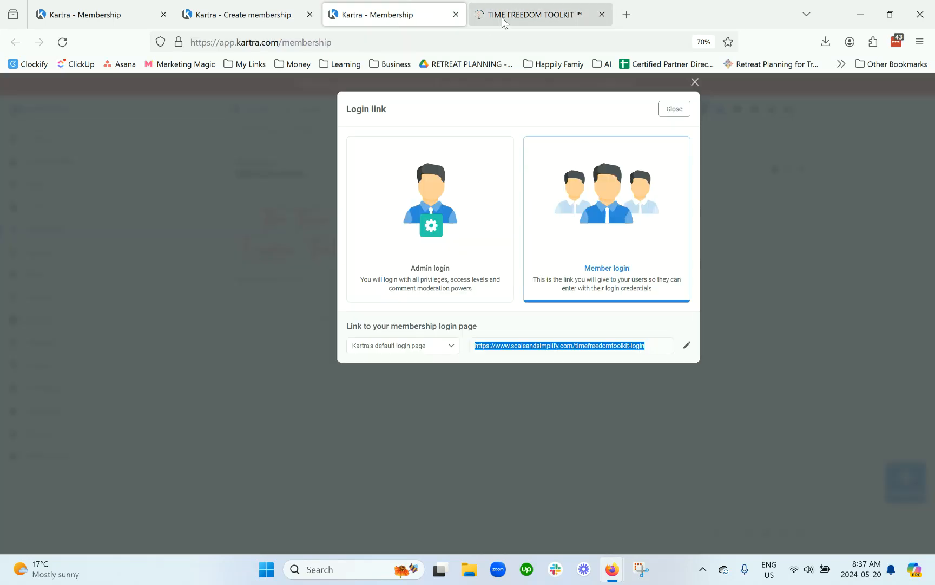
left_click(601, 15)
left_click(675, 109)
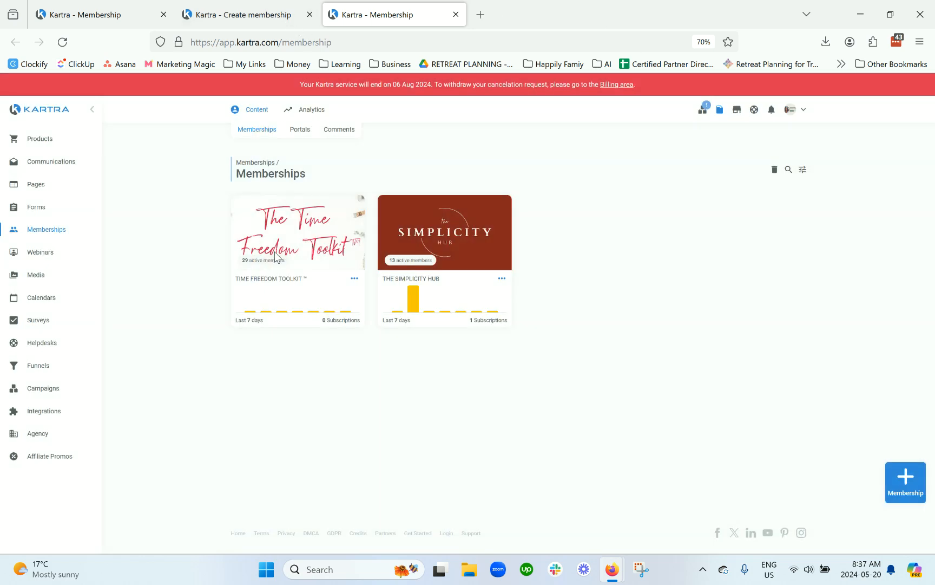
left_click(286, 24)
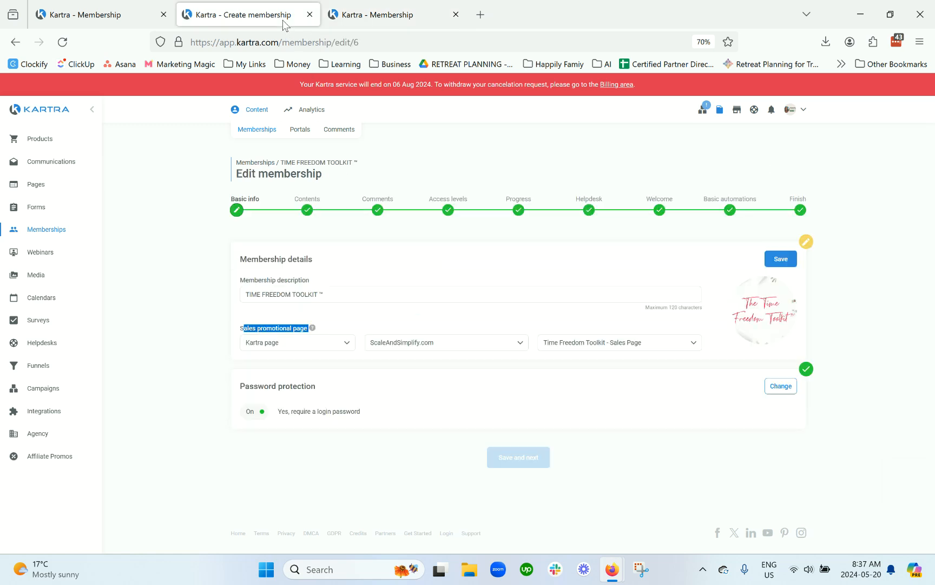
left_click(785, 259)
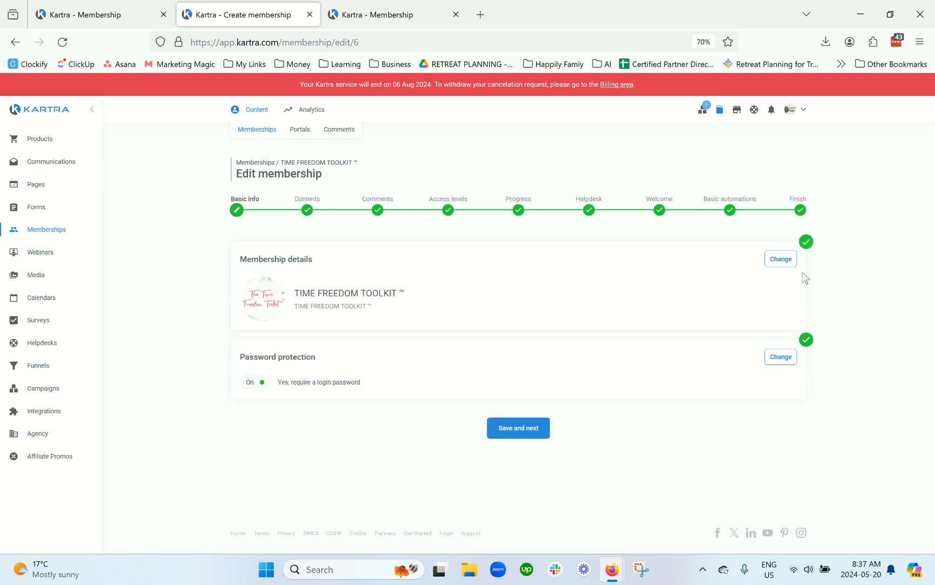
Compare the two password protection options, then save the membership with the "Access is password protected" option.
triple_click(279, 358)
left_click(780, 358)
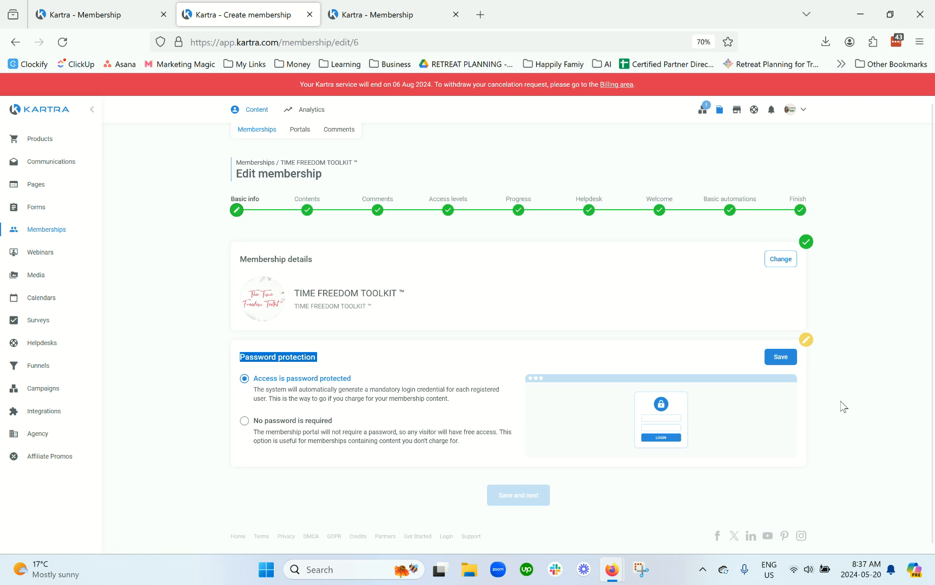
left_click(288, 430)
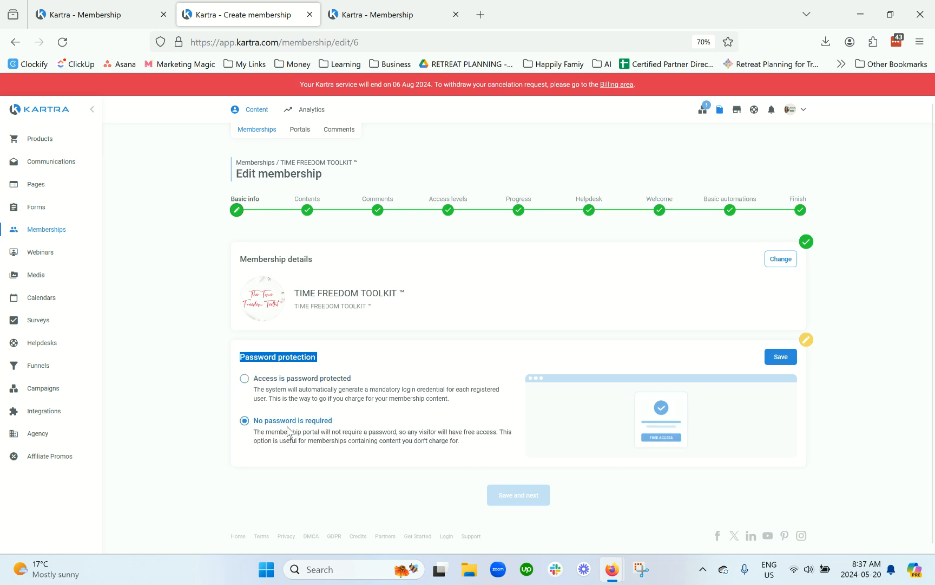
left_click(282, 399)
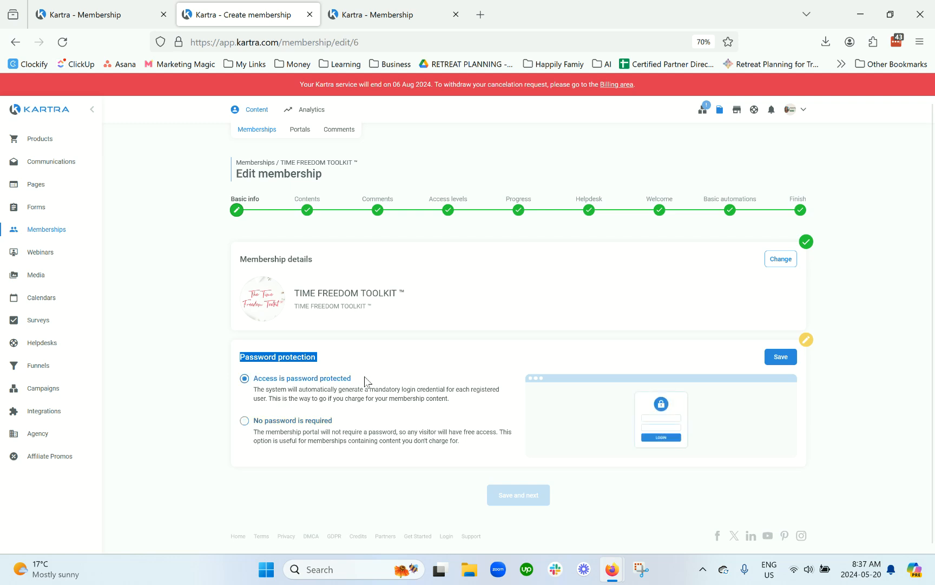
left_click(765, 357)
left_click(769, 358)
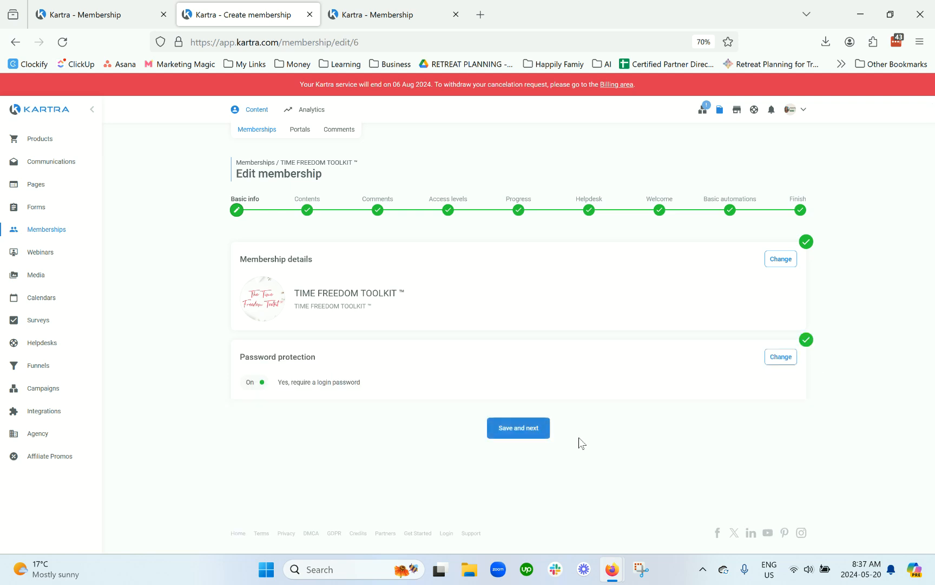
Save the Basic info and Contents stages of the membership and continue to the Comments stage.
left_click(513, 431)
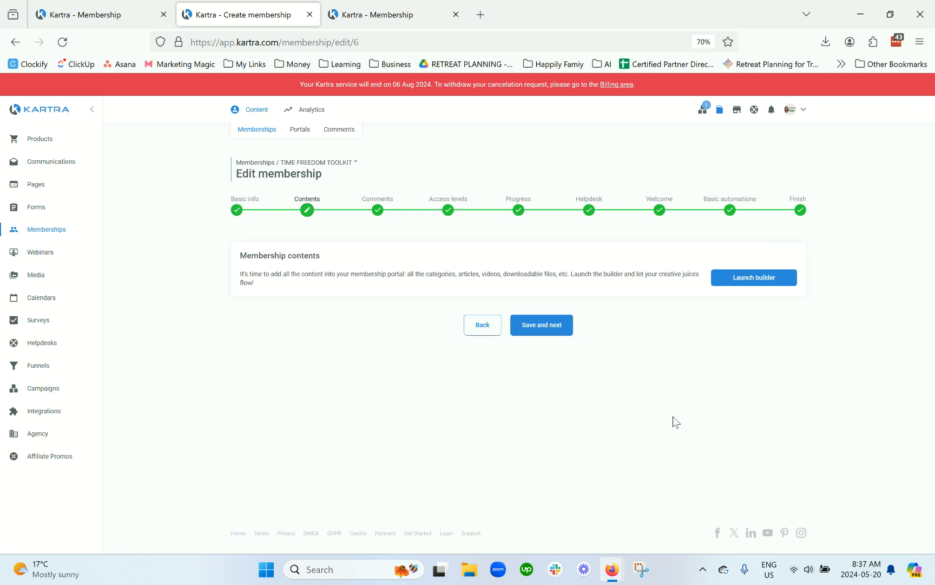
left_click_drag(341, 261, 239, 272)
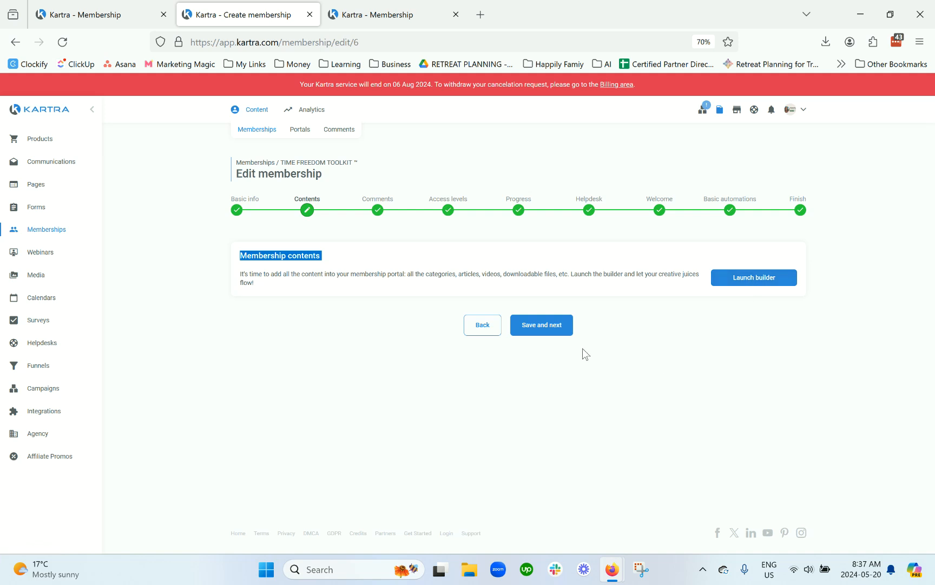
left_click(541, 327)
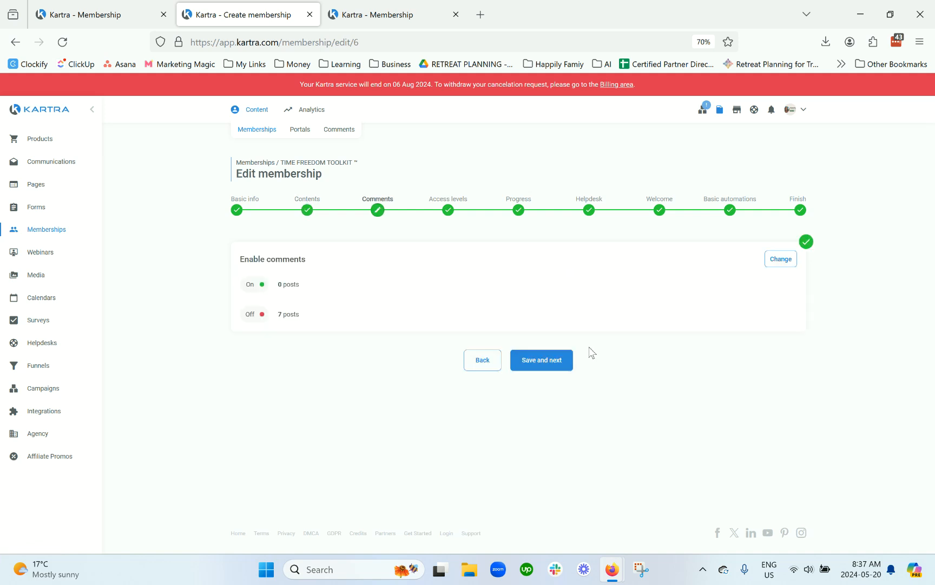
Open the Enable comments settings of the membership for editing.
left_click_drag(312, 266, 222, 257)
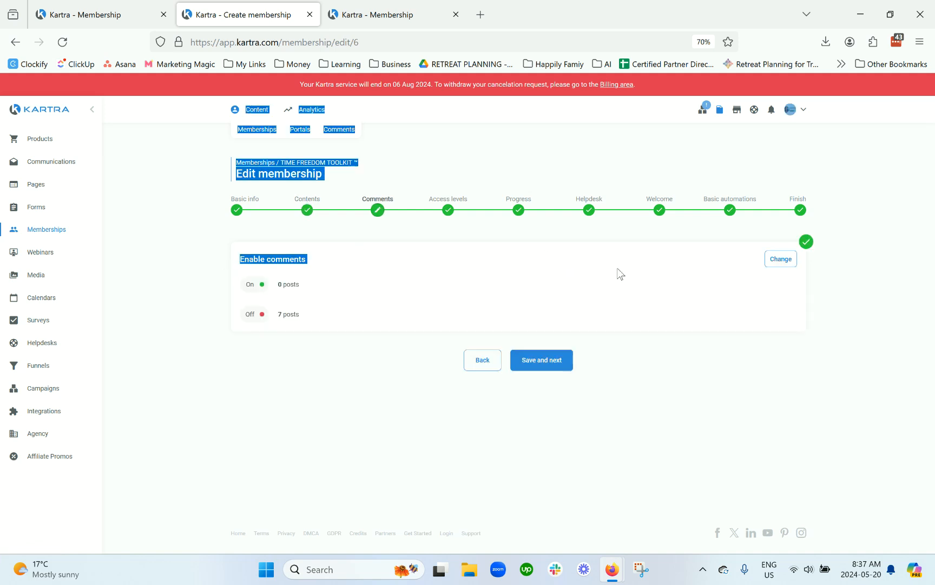
left_click(642, 268)
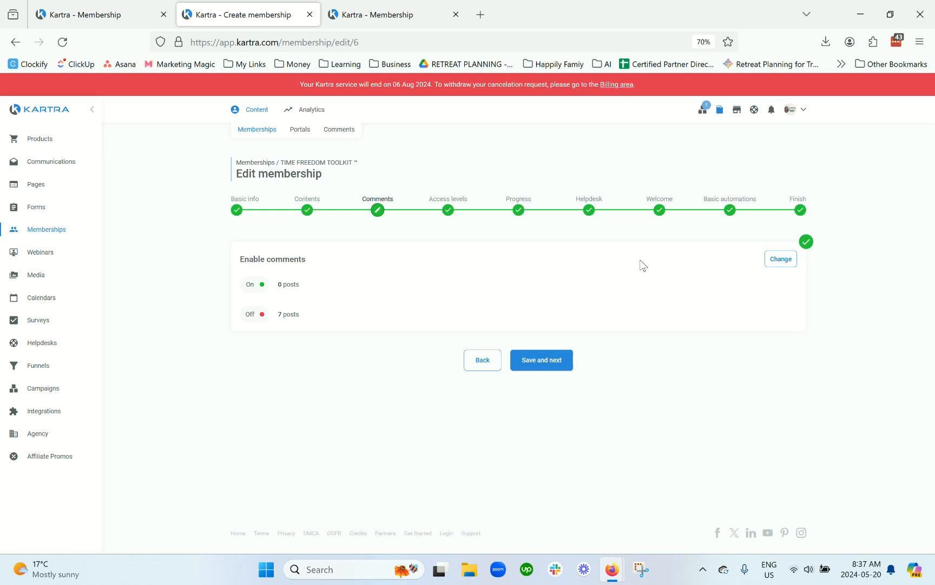
left_click(780, 259)
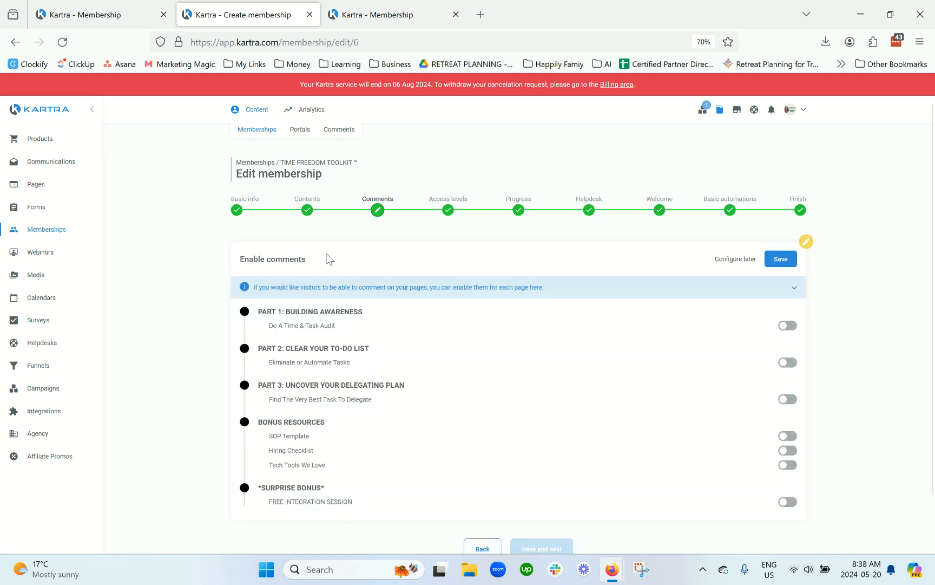
Review the categories and posts in the comment settings, starting with Do A Time & Task Audit, and save them with comments off for every post.
left_click_drag(317, 259, 231, 259)
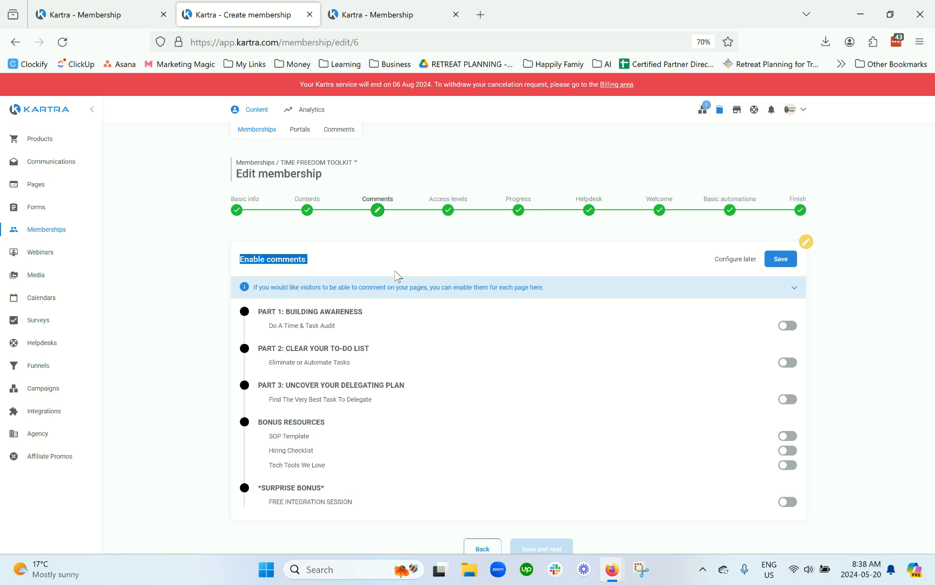
left_click_drag(349, 322, 271, 321)
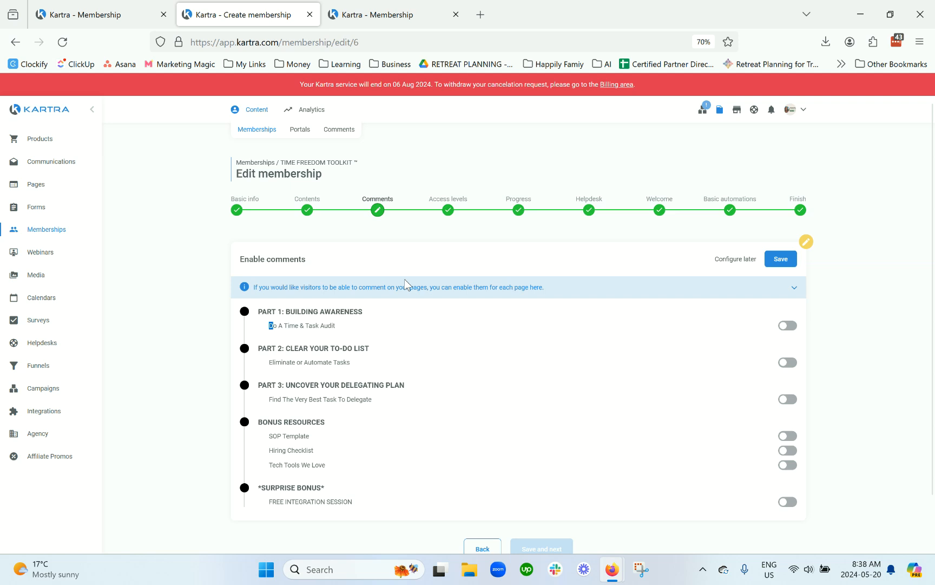
left_click(368, 327)
left_click_drag(365, 324, 256, 311)
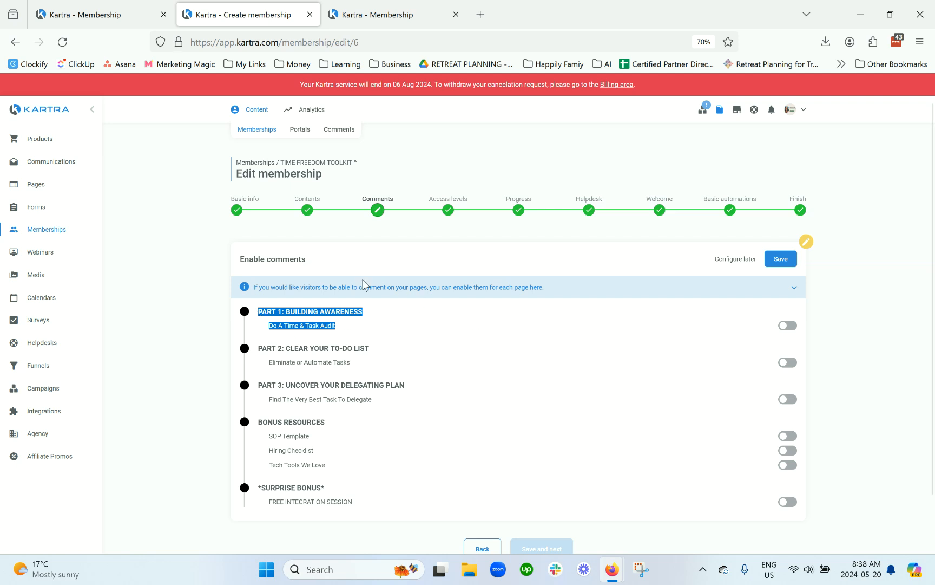
triple_click(295, 348)
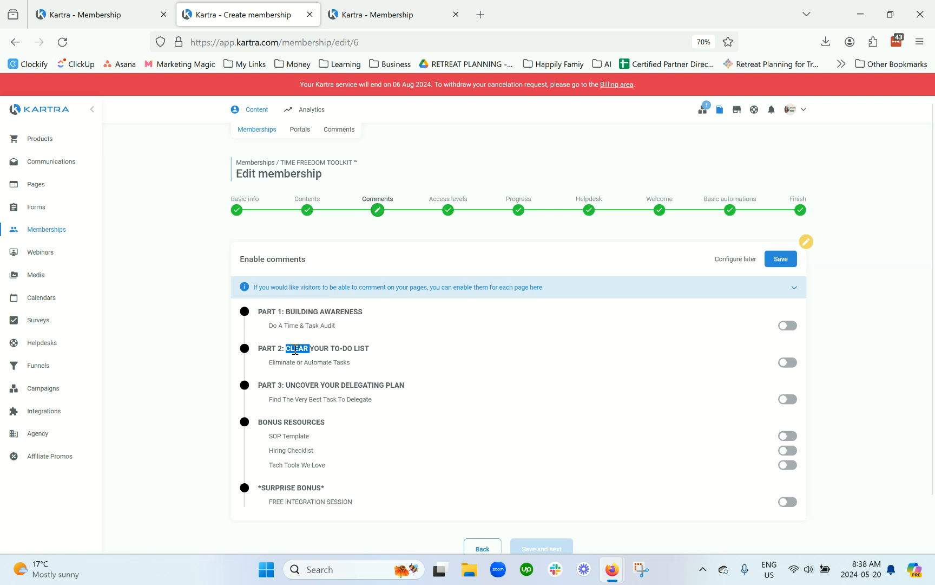
triple_click(276, 312)
left_click_drag(273, 325, 332, 327)
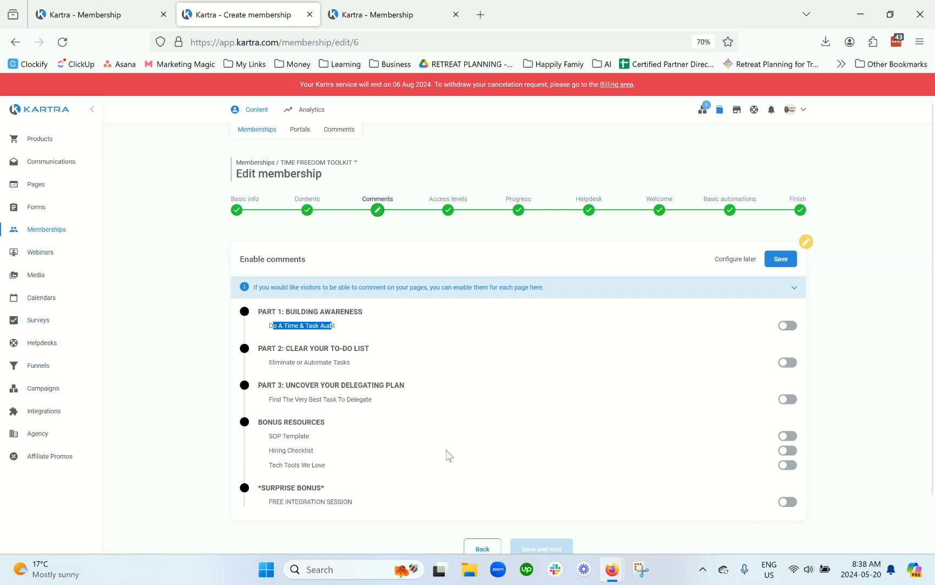
left_click(422, 346)
left_click_drag(341, 331, 255, 332)
left_click(364, 206)
left_click(780, 259)
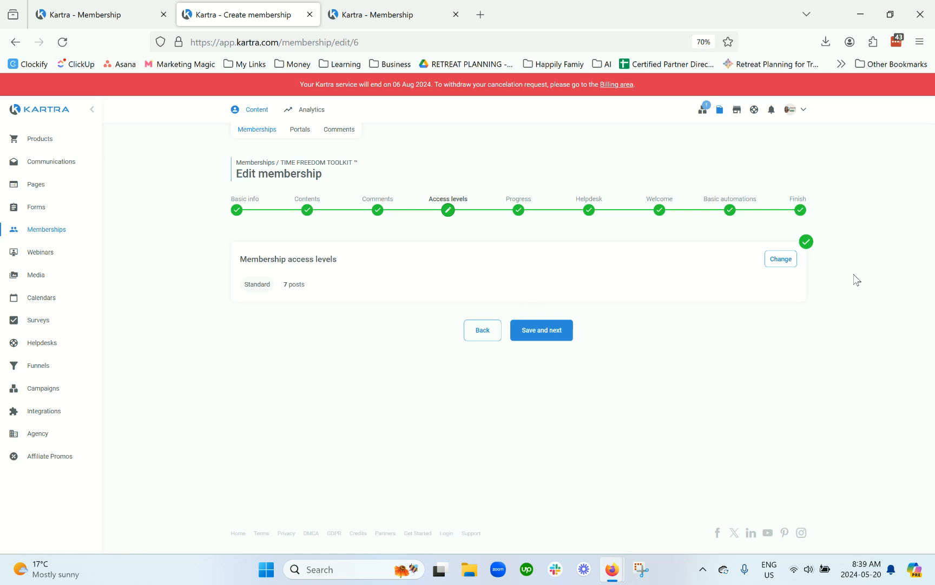
Open the membership access levels for editing and examine the unlock timing options of the SOP Template post.
left_click(782, 261)
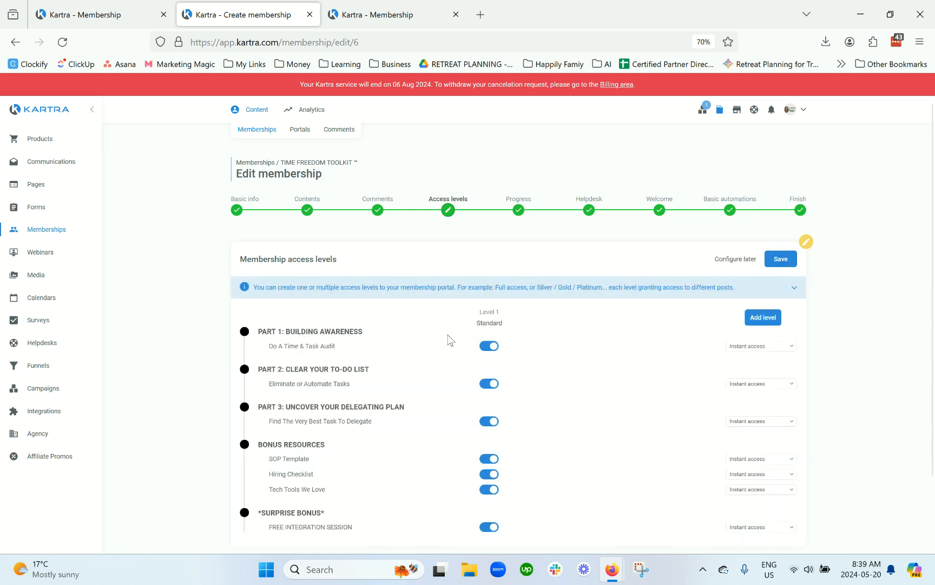
scroll(379, 319, "down", 1)
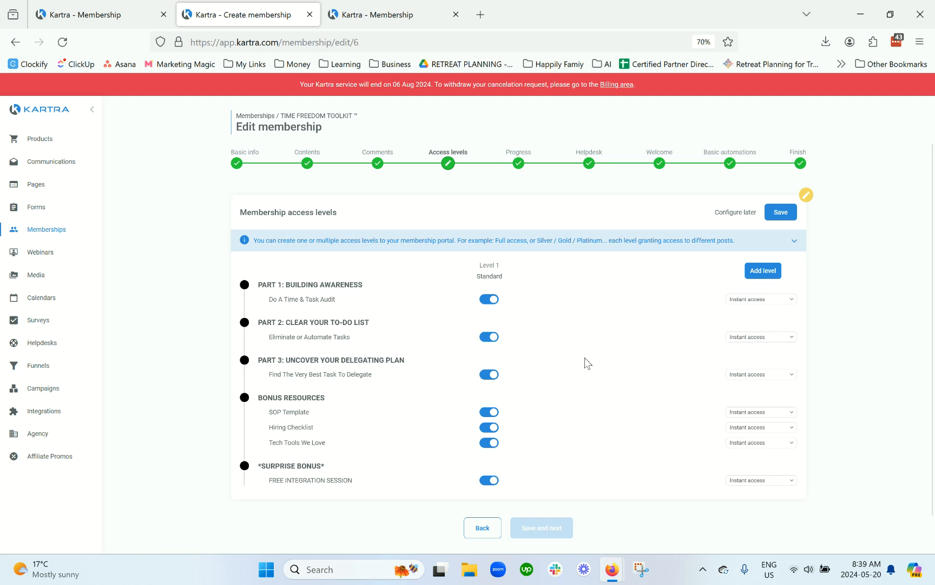
mouse_move(487, 266)
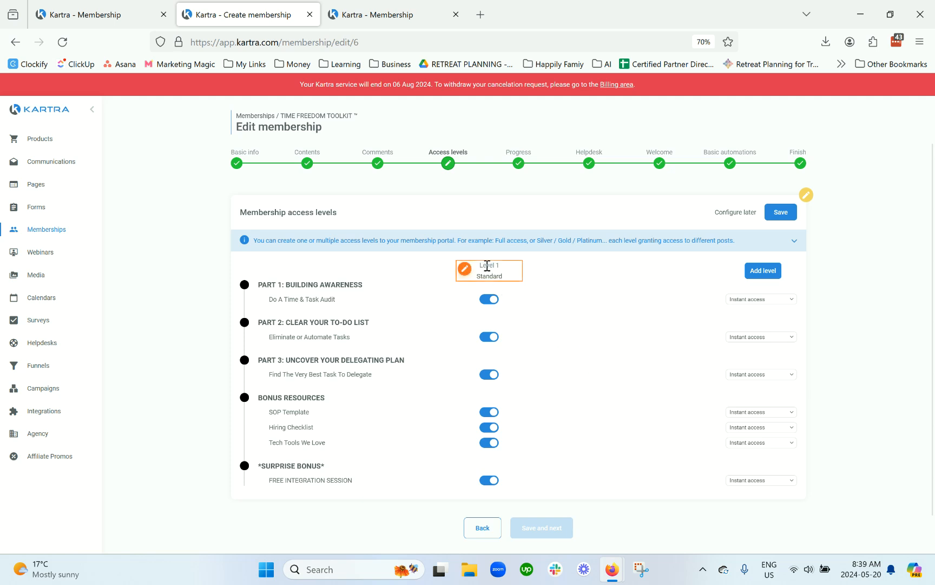
left_click(736, 415)
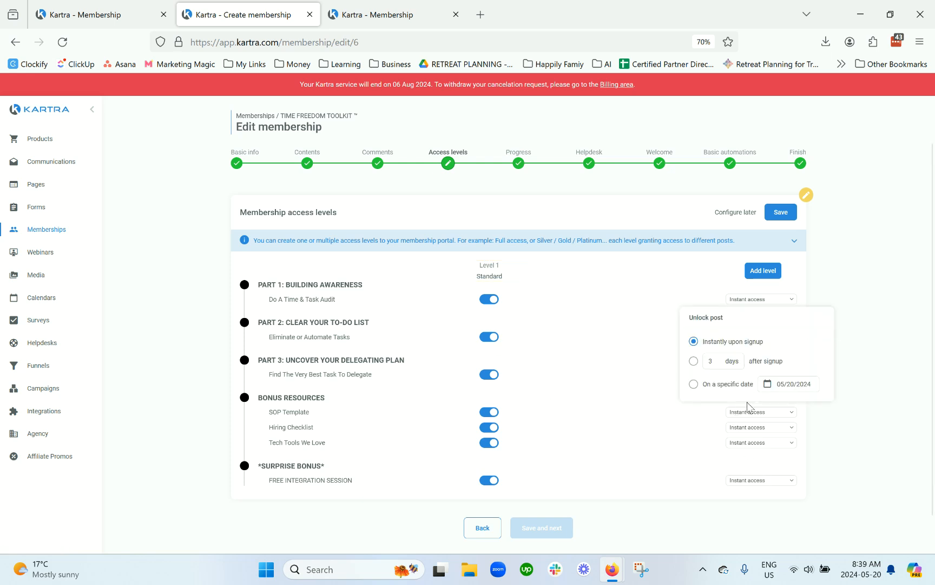
left_click(884, 365)
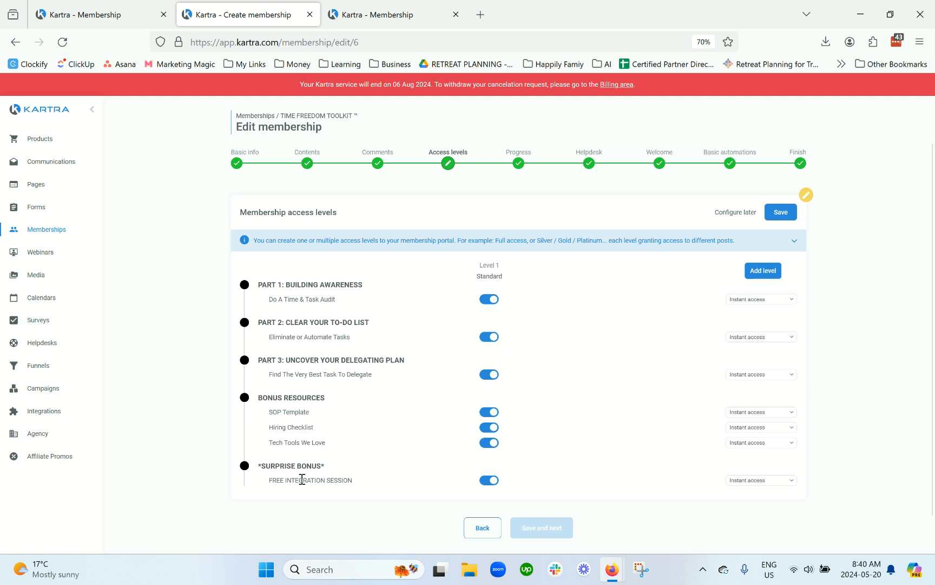
Save the membership access levels with the Standard level and continue to the Progress stage.
mouse_move(486, 273)
left_click(781, 213)
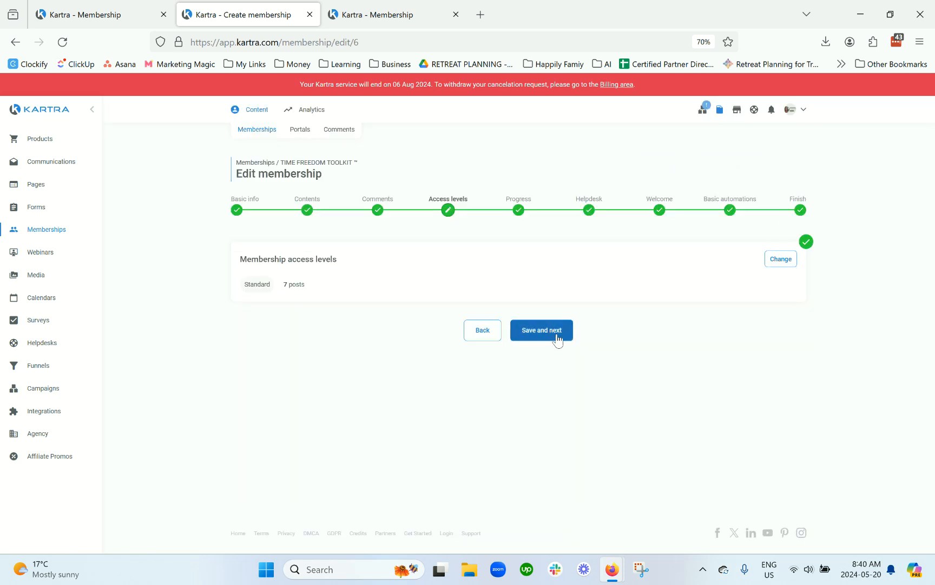
left_click(557, 340)
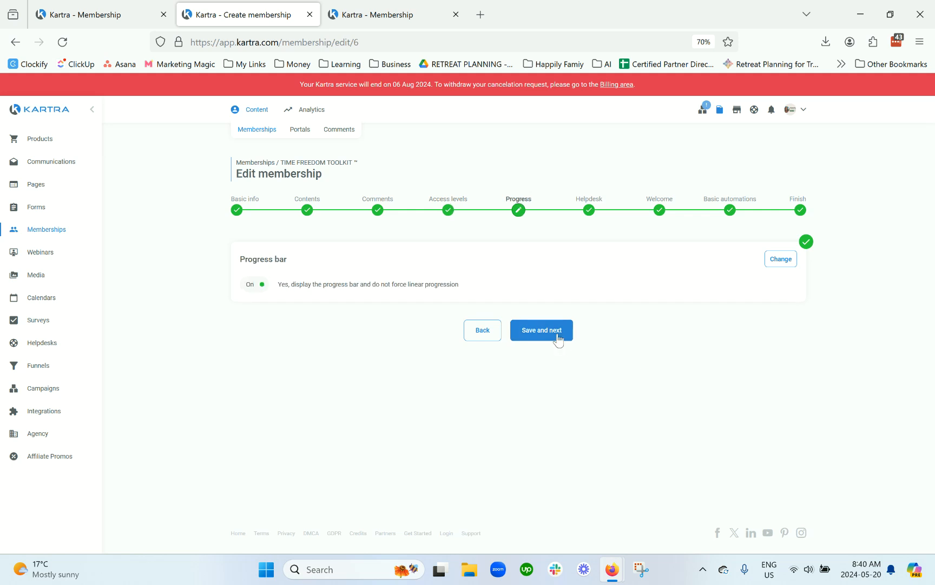
Open the progress bar settings, compare the display options, and select displaying the bar with forced linear progression.
triple_click(264, 261)
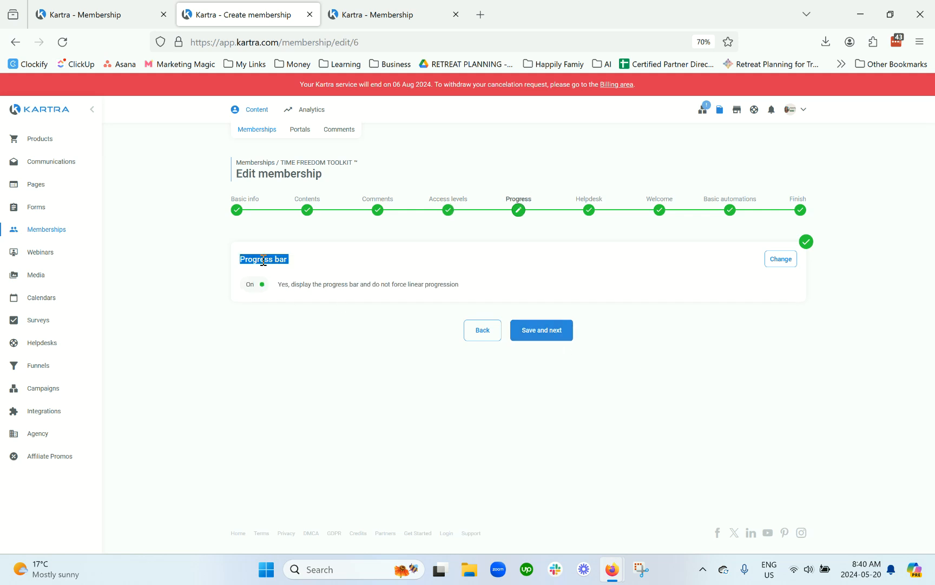
left_click(775, 263)
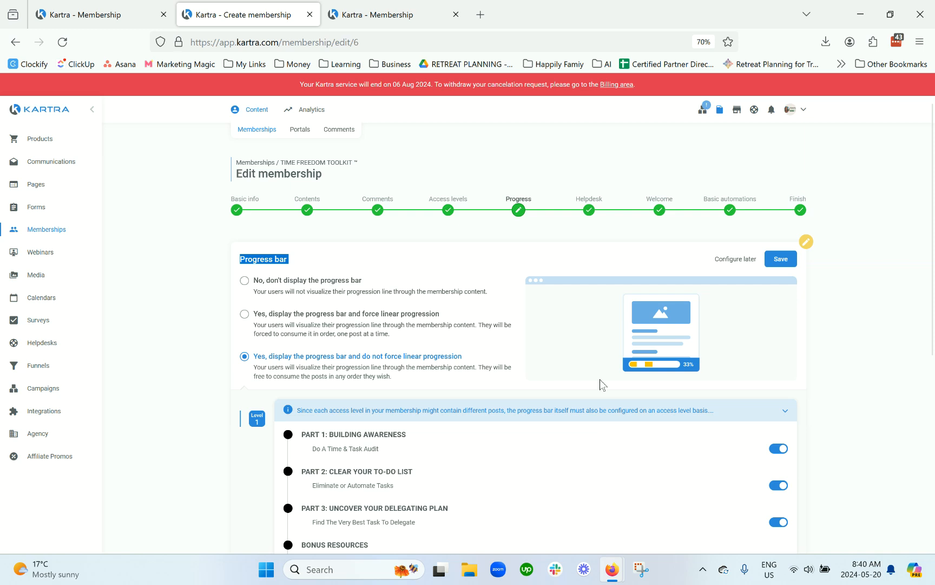
scroll(607, 374, "down", 1)
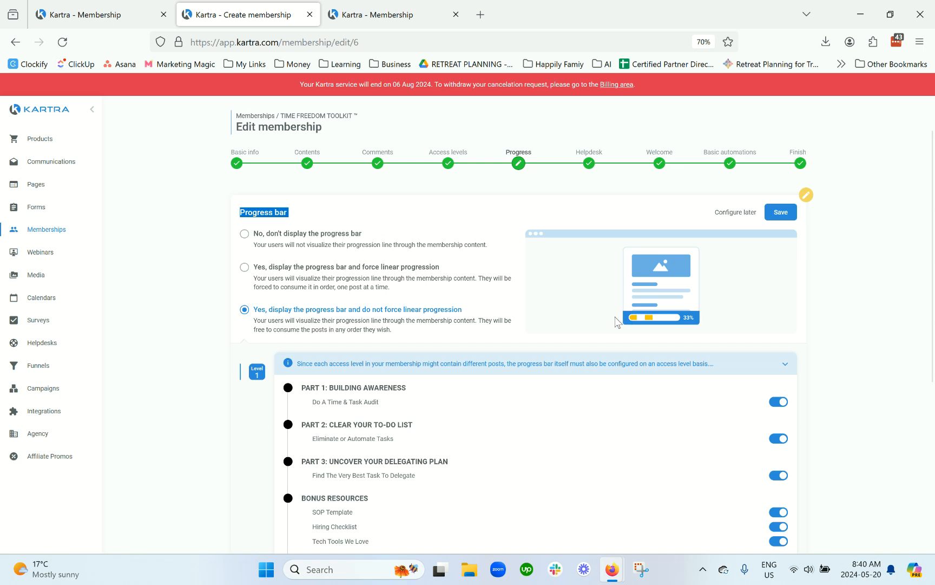
left_click(379, 240)
left_click(373, 323)
scroll(444, 346, "down", 2)
scroll(455, 324, "down", 1)
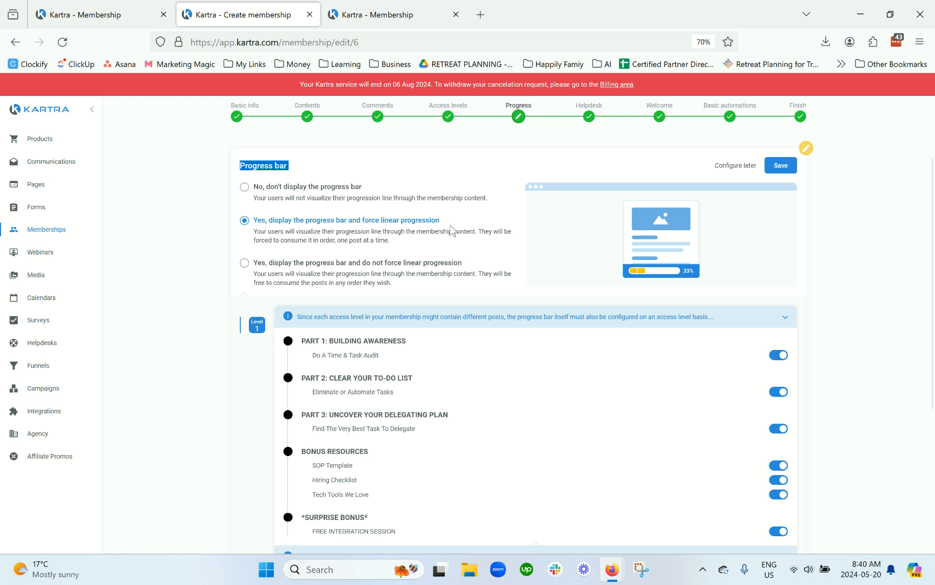
Switch the progress bar to the option that does not force linear progression, and back to forced linear progression.
left_click_drag(382, 358, 300, 361)
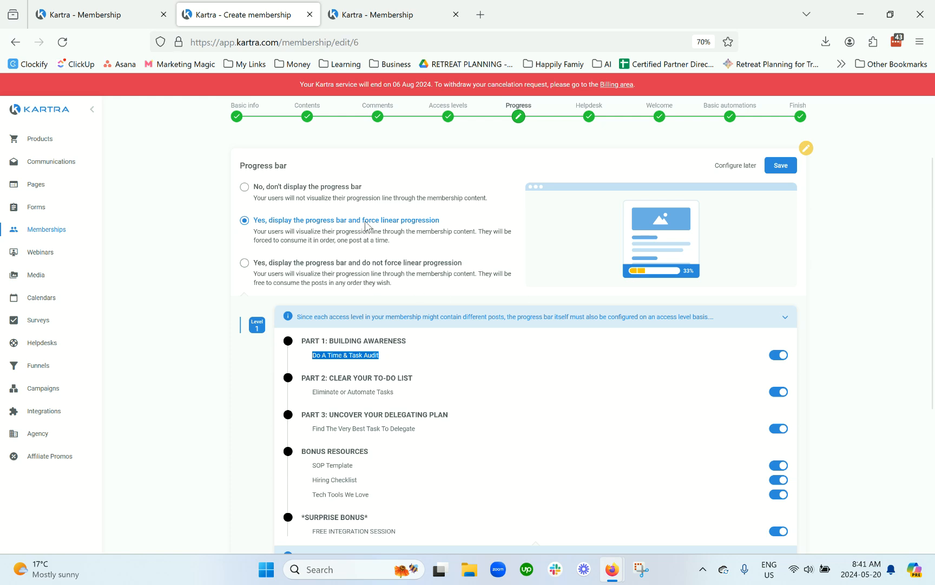
left_click(379, 264)
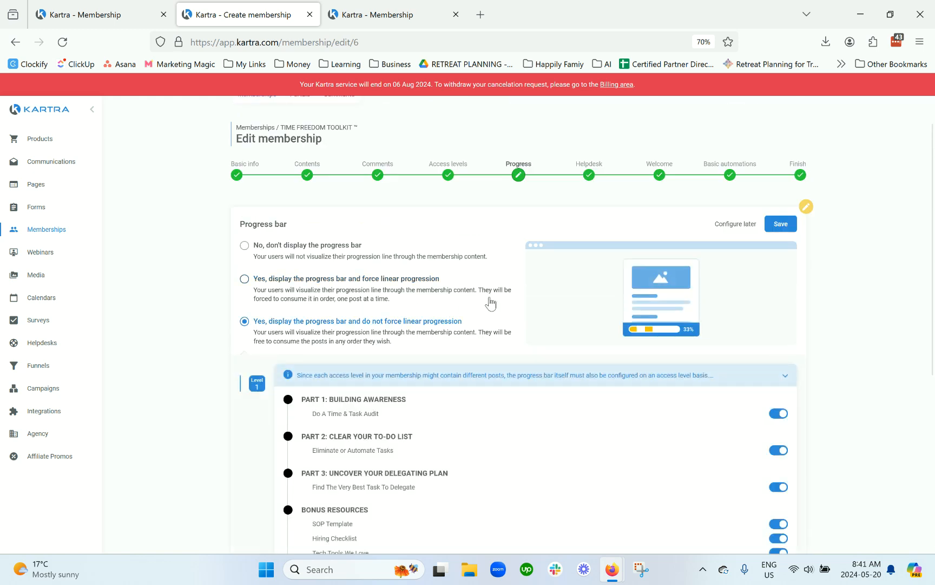
scroll(451, 222, "down", 2)
left_click(433, 196)
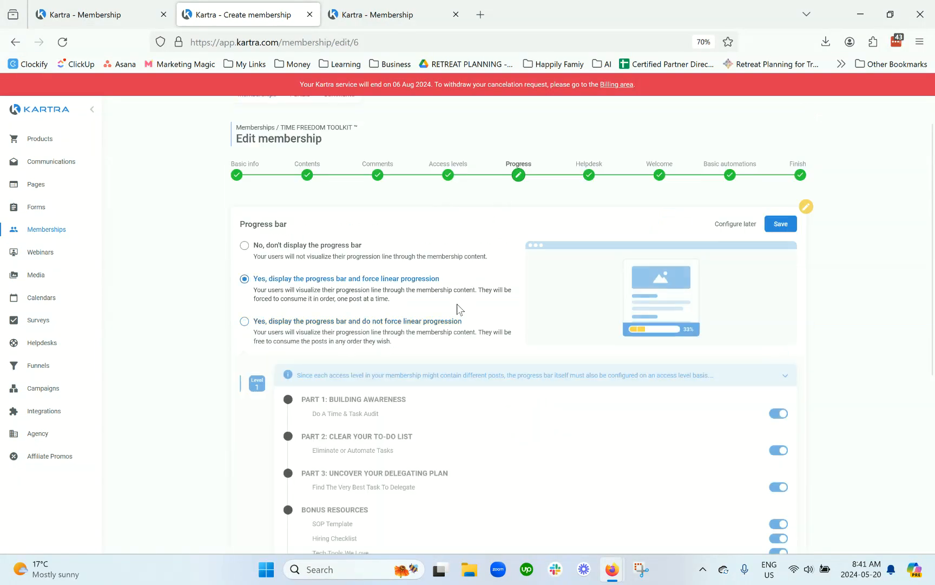
Examine the order of the level 1 posts in the progress list, from Do A Time & Task Audit through FREE INTEGRATION SESSION.
scroll(457, 304, "down", 3)
scroll(499, 282, "down", 3)
scroll(502, 286, "up", 5)
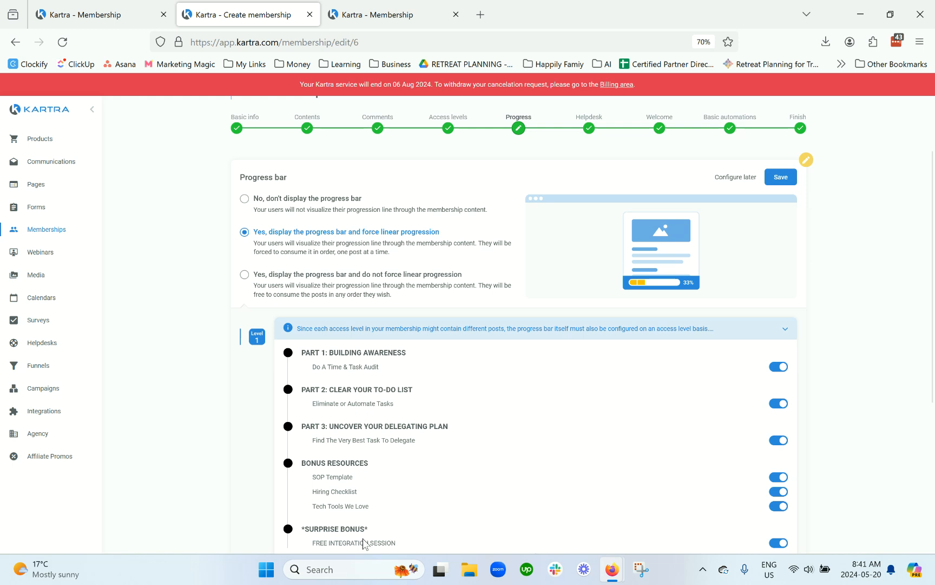
left_click_drag(382, 365, 328, 365)
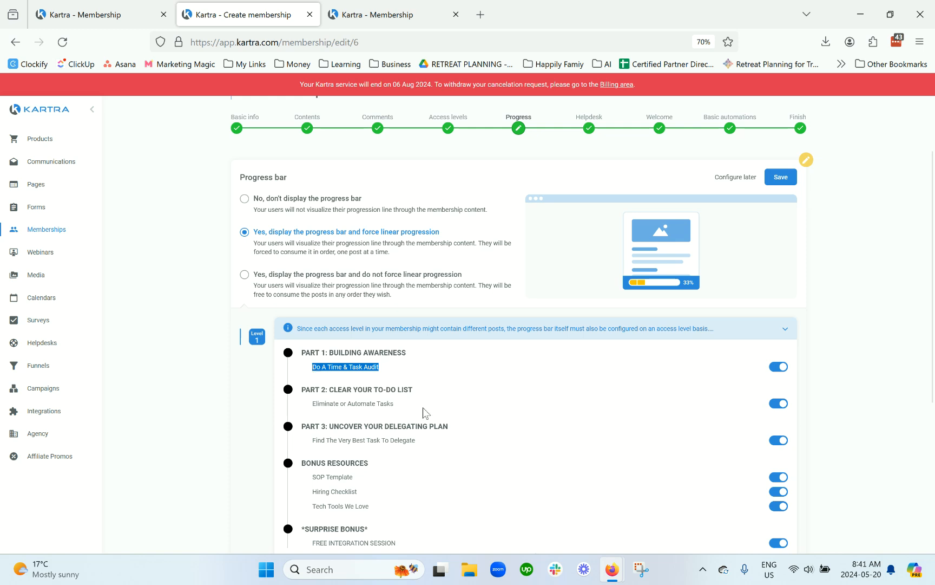
left_click_drag(423, 410, 339, 414)
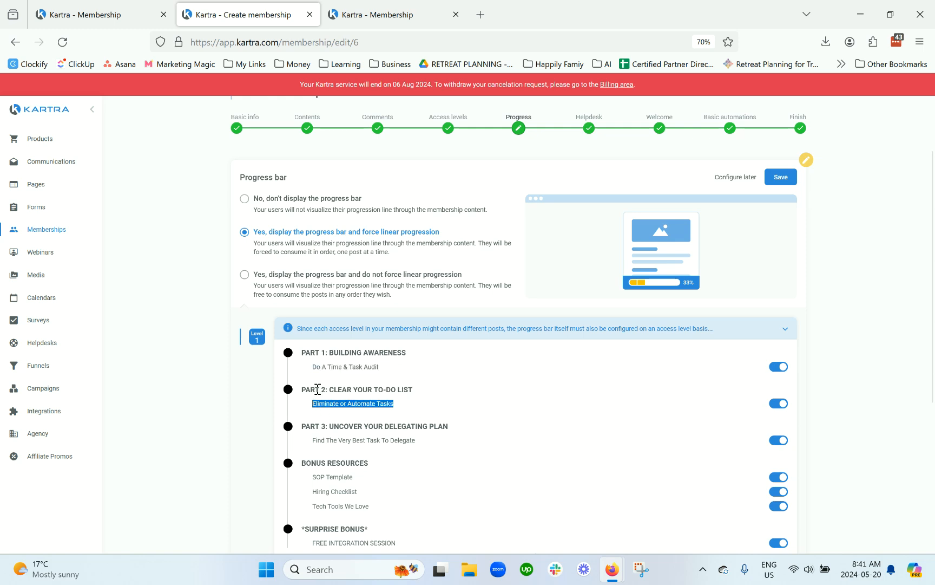
left_click_drag(302, 389, 401, 453)
scroll(374, 433, "down", 2)
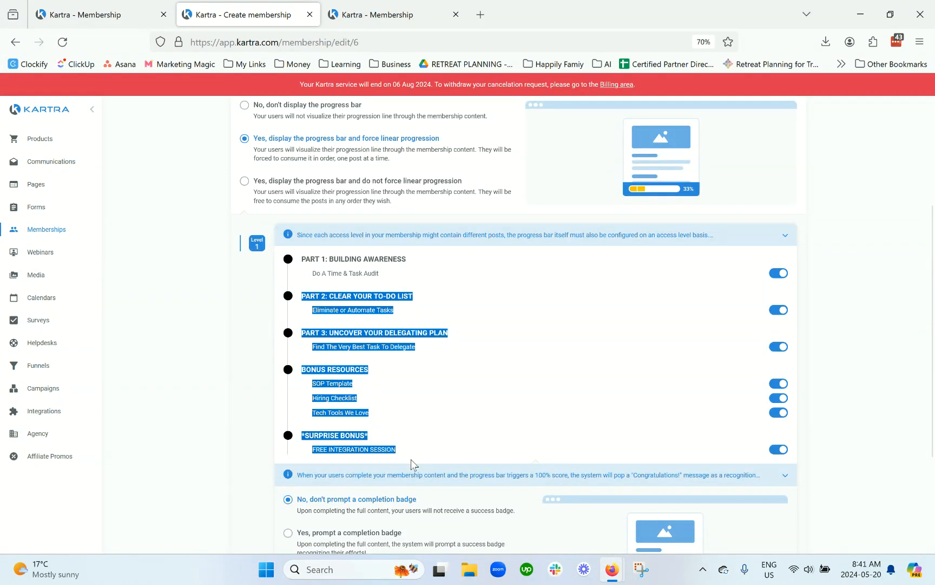
scroll(409, 455, "up", 1)
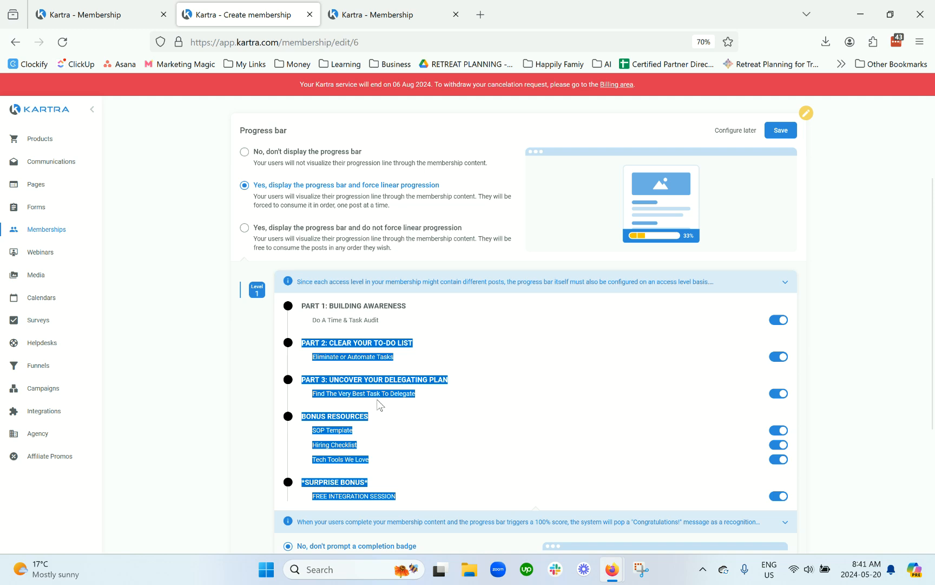
Examine the Eliminate or Automate Tasks and Find The Very Best Task To Delegate posts in the level 1 progress list.
triple_click(376, 356)
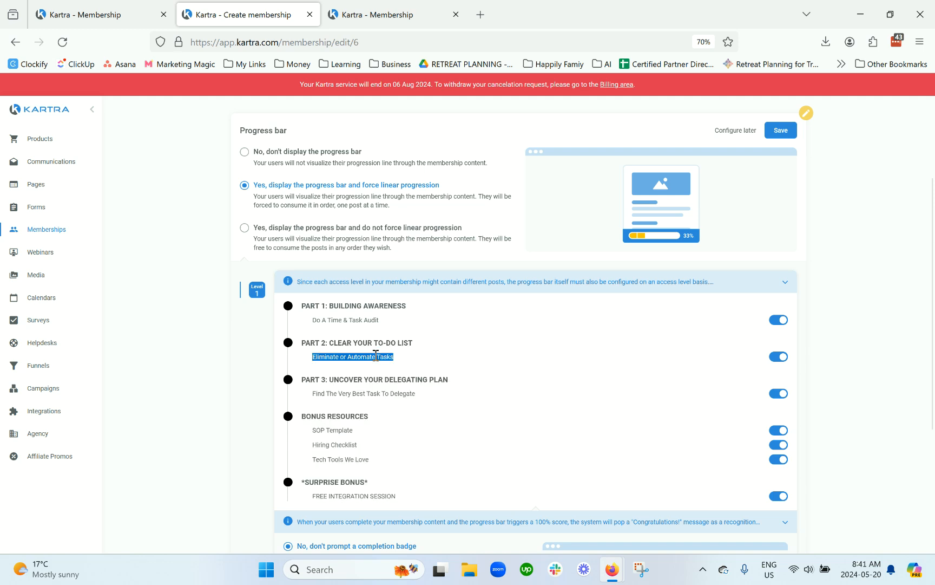
left_click(386, 393)
triple_click(386, 393)
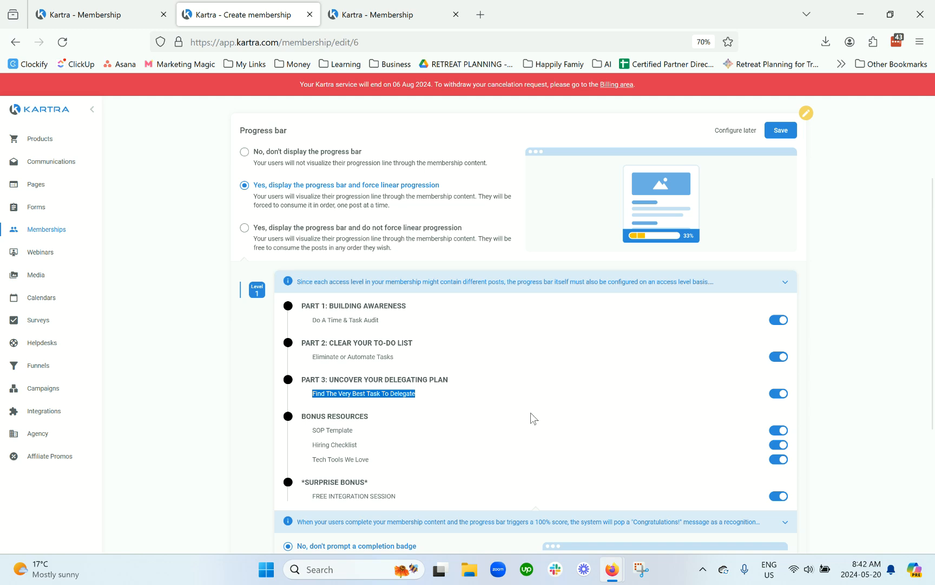
left_click_drag(407, 357, 302, 358)
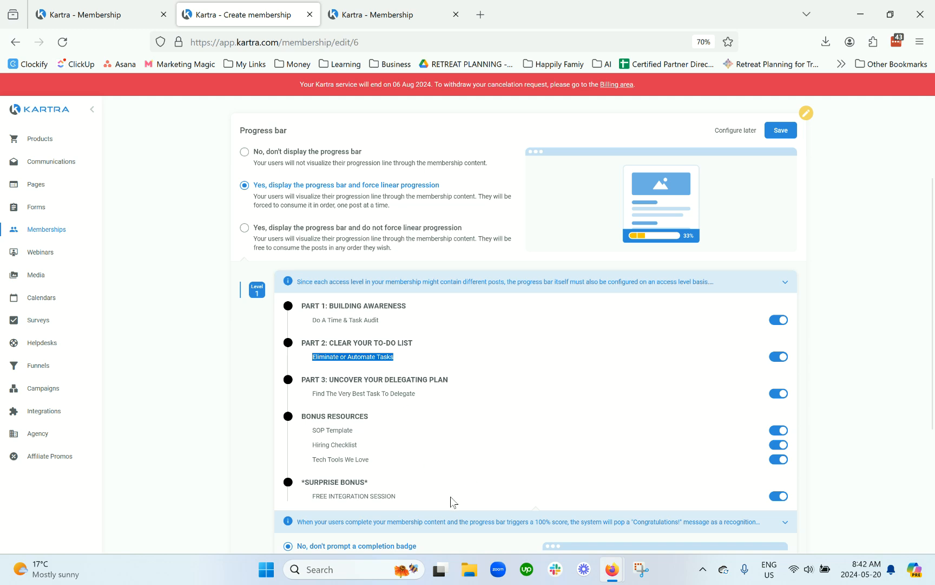
Set the progress bar to be displayed without forcing linear progression.
scroll(492, 421, "down", 3)
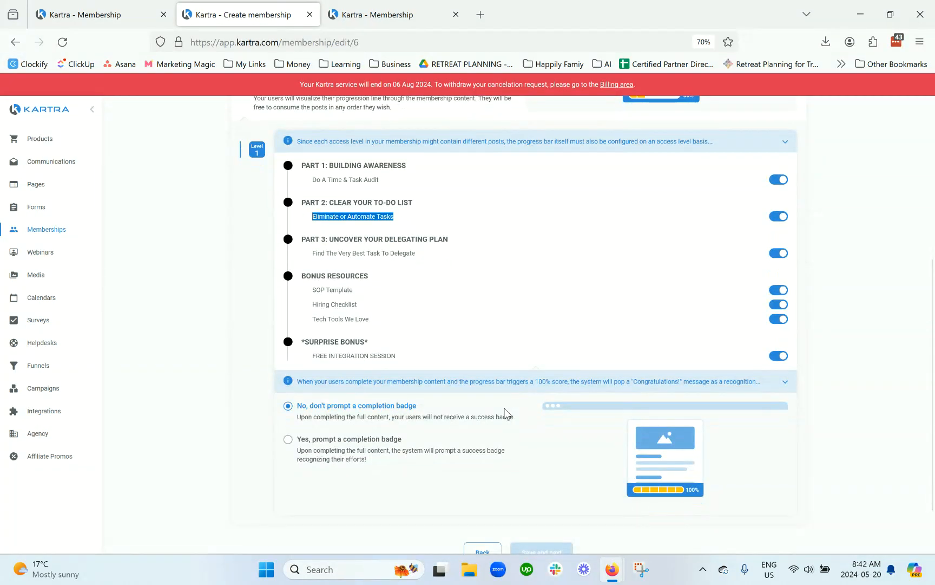
scroll(505, 414, "down", 1)
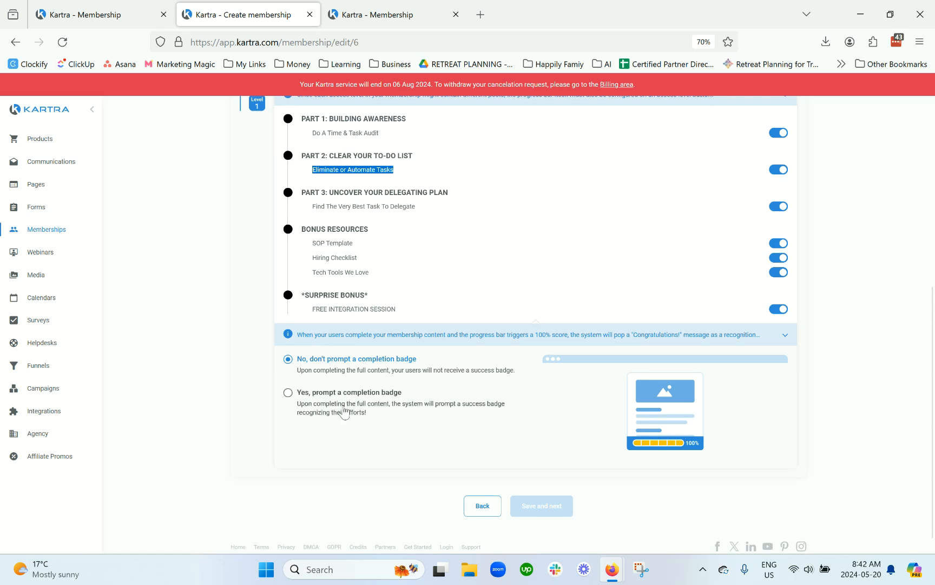
scroll(341, 409, "up", 6)
left_click(362, 335)
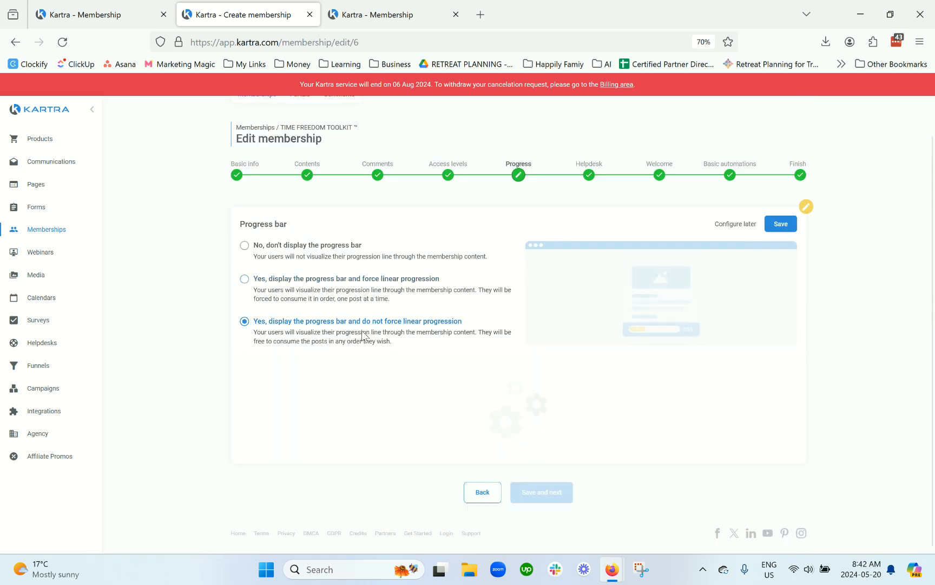
Enable the completion badge for level 1 and review its title, recognition text and preview.
scroll(391, 332, "down", 5)
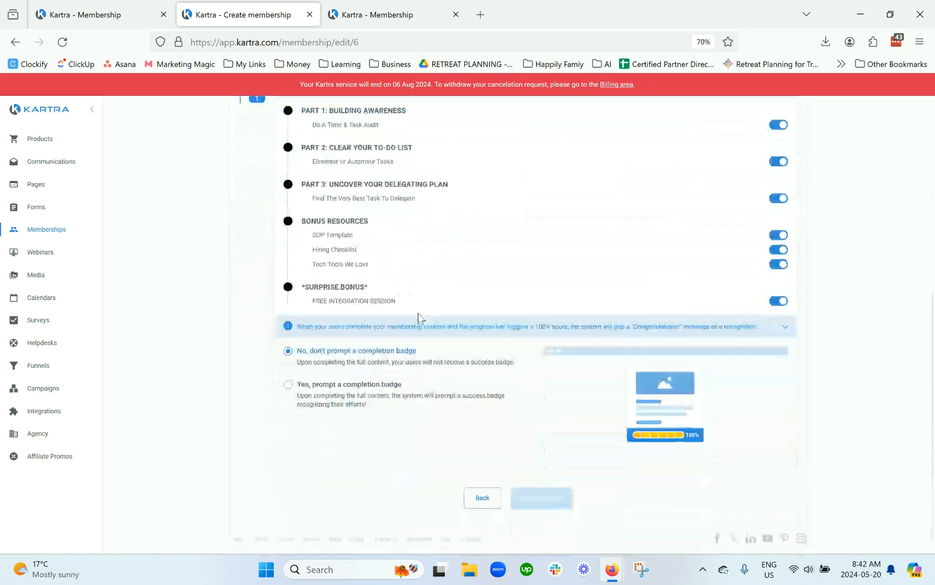
left_click(366, 388)
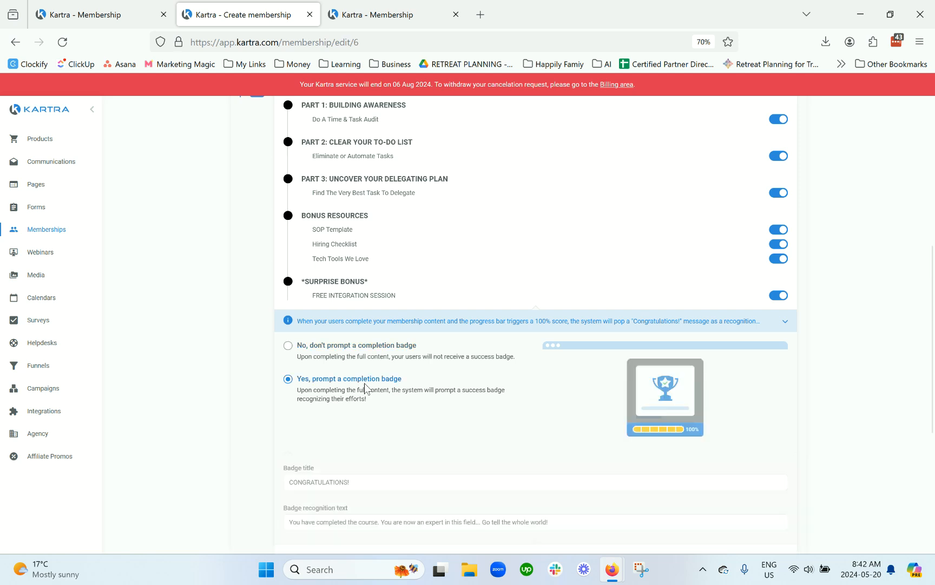
scroll(364, 388, "down", 4)
scroll(484, 395, "down", 2)
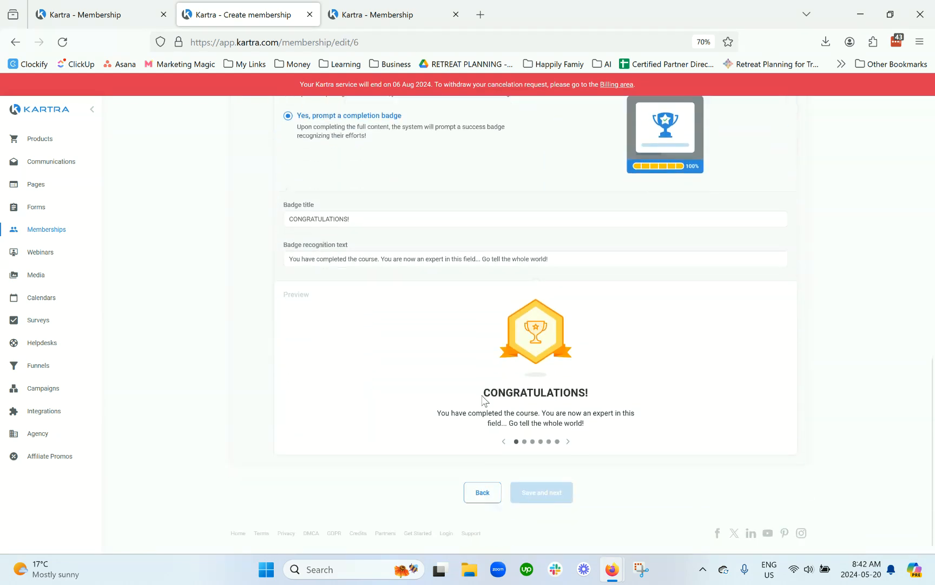
scroll(681, 376, "up", 4)
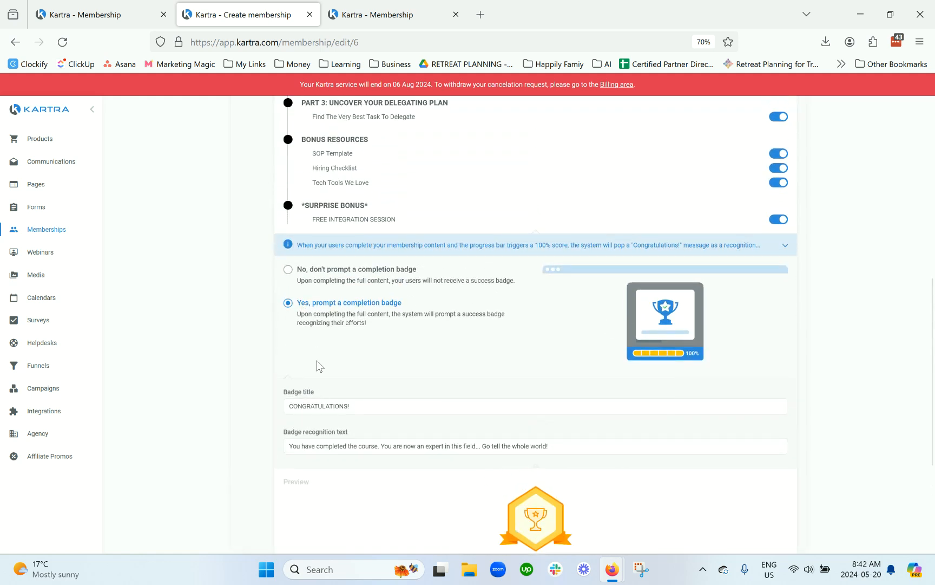
Switch the completion badge off and on again, and set the badge title to YAY!
left_click(397, 282)
left_click(377, 381)
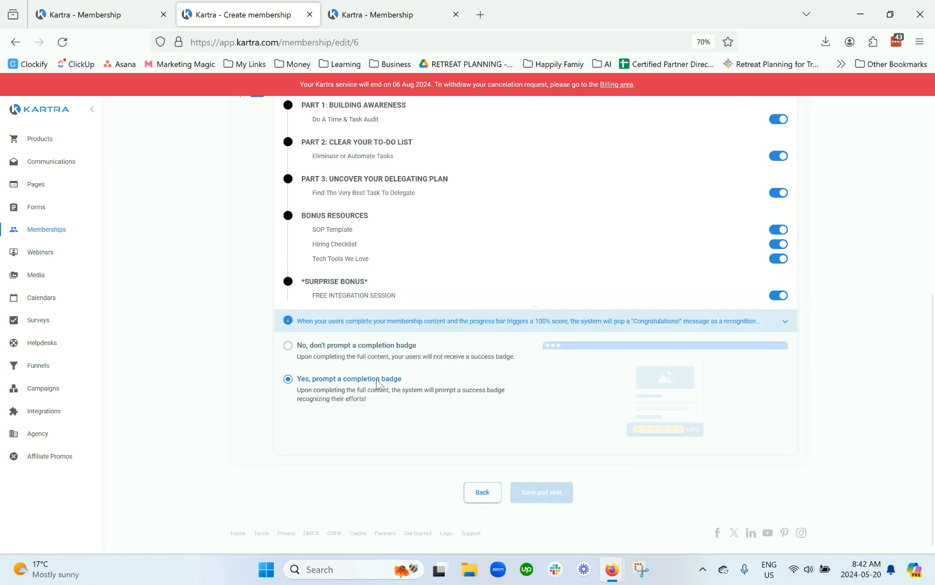
scroll(386, 342, "down", 3)
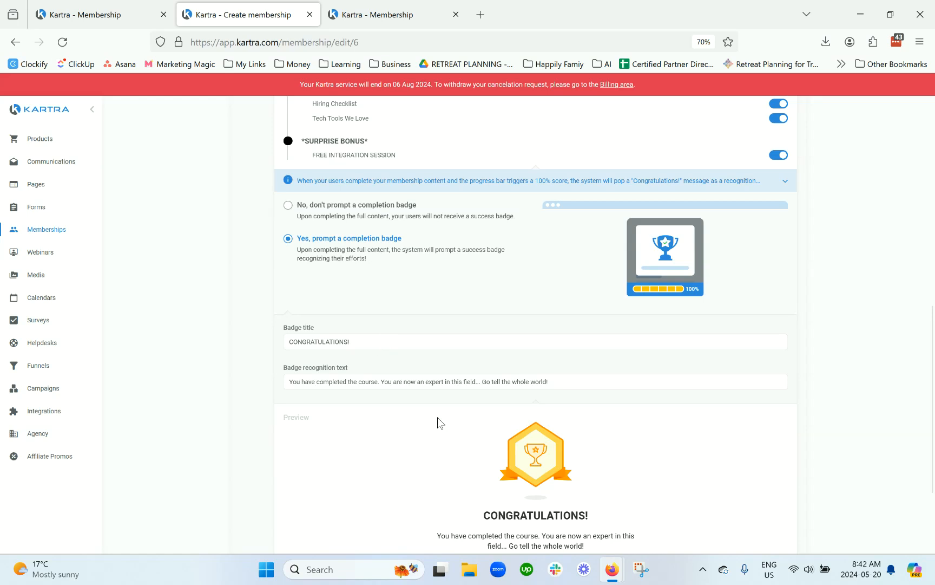
scroll(437, 417, "down", 2)
left_click_drag(384, 248, 272, 254)
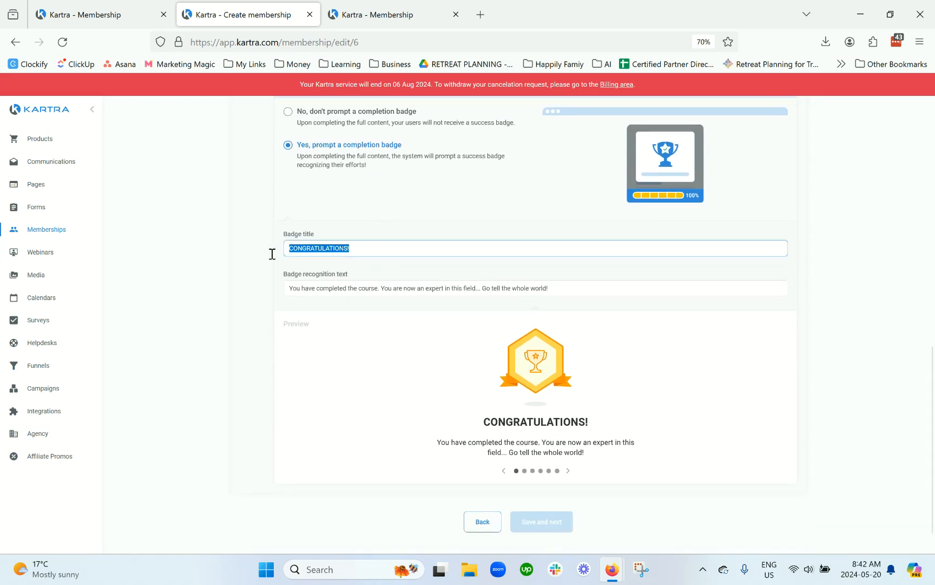
type("YAY!")
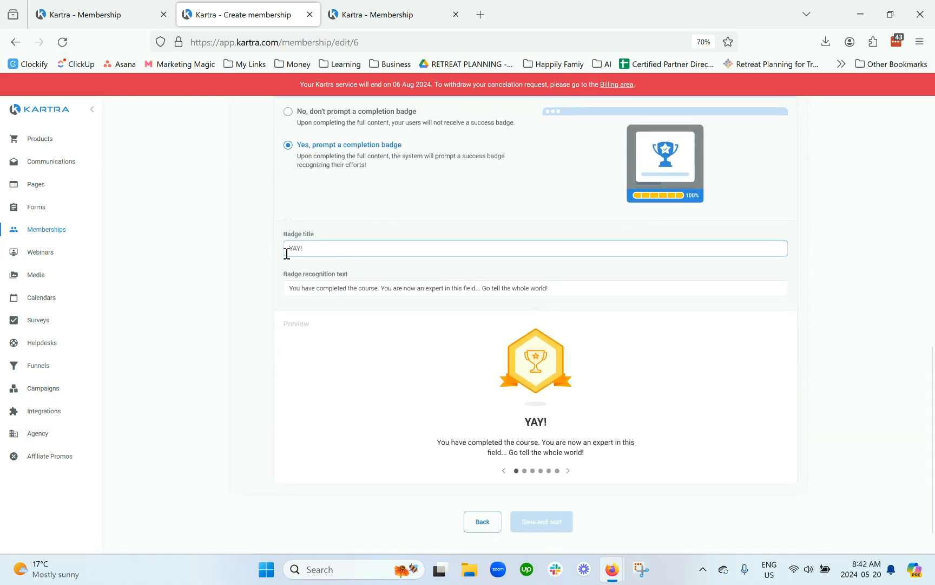
Check the new title in the badge preview and browse through the available badge designs.
left_click_drag(525, 421, 536, 420)
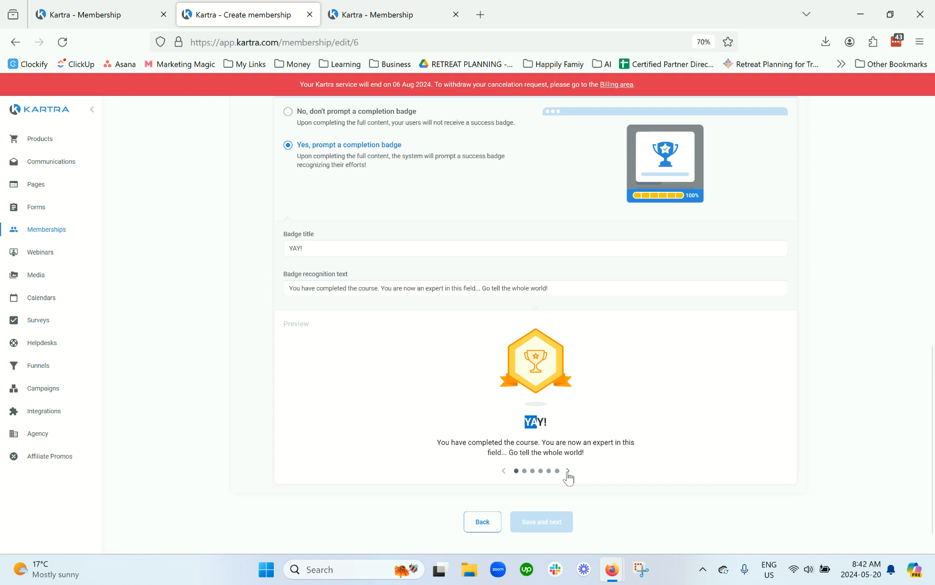
left_click(568, 472)
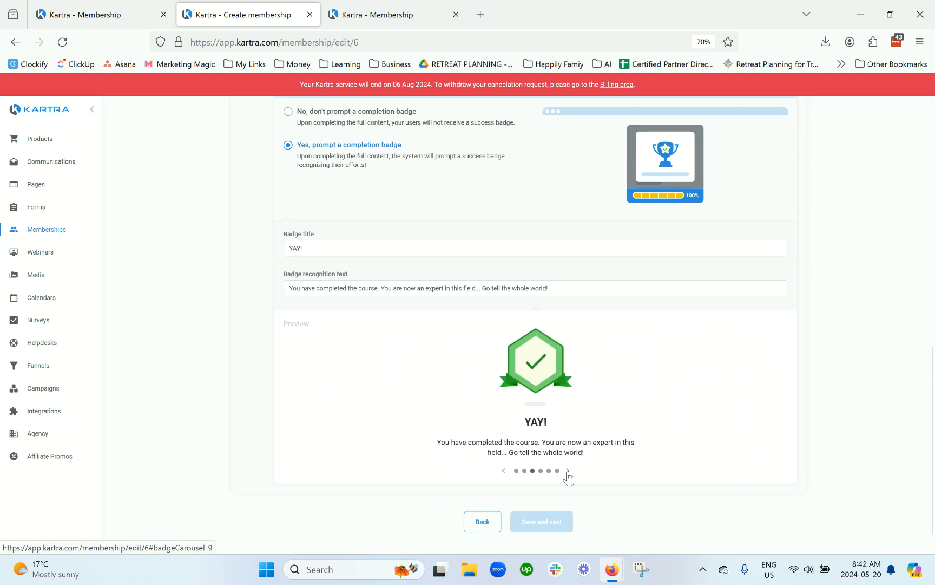
left_click(568, 473)
left_click(567, 473)
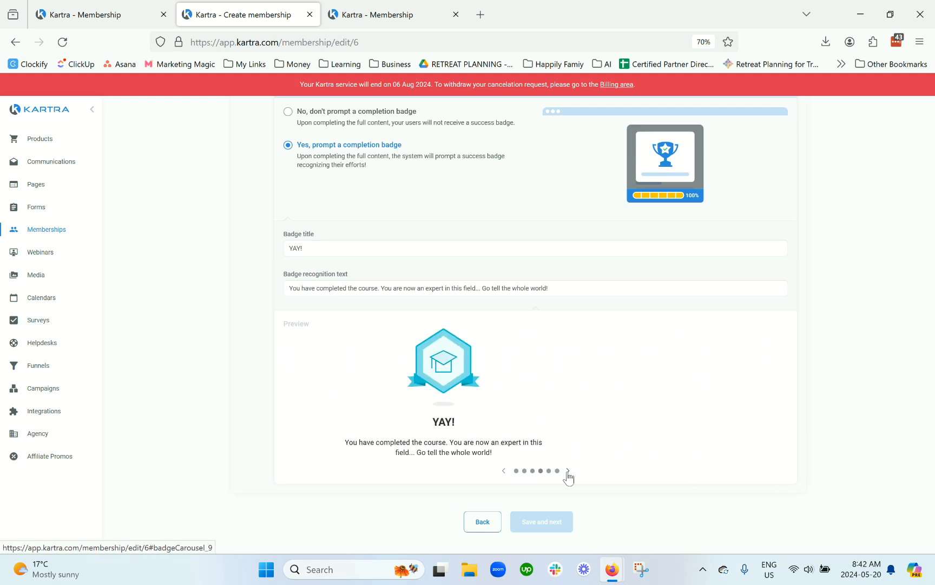
scroll(648, 463, "up", 5)
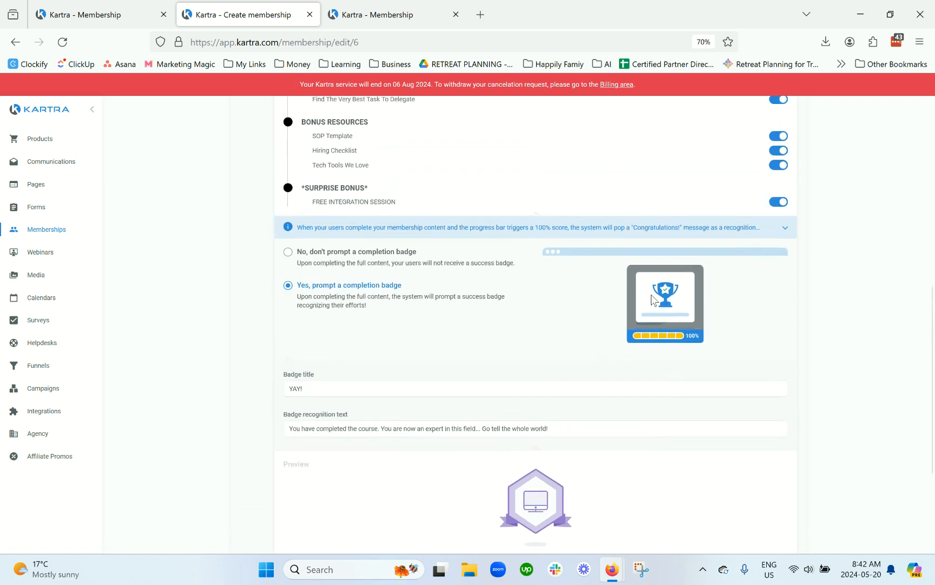
Save the progress bar settings without a completion badge and continue to the Helpdesk stage.
left_click(377, 253)
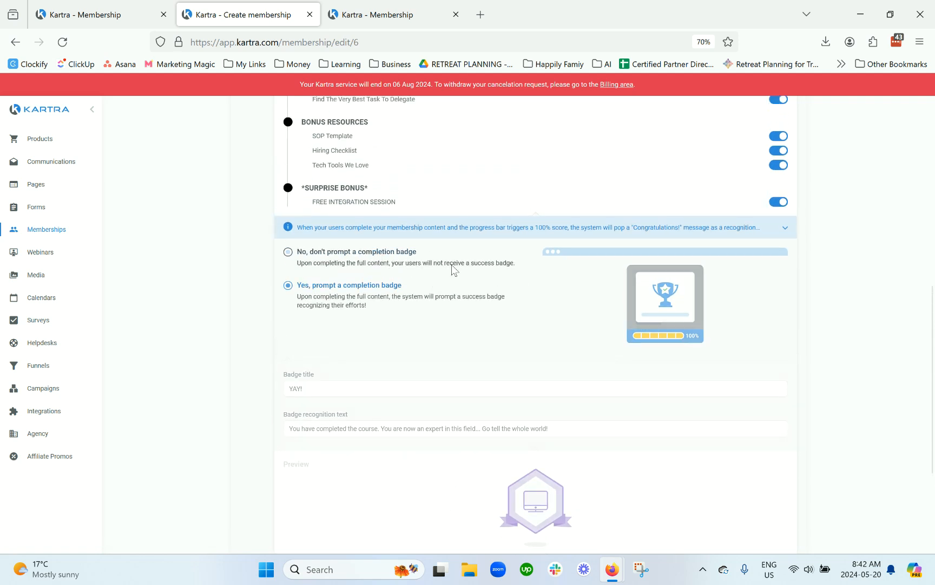
scroll(585, 280, "up", 5)
left_click(781, 209)
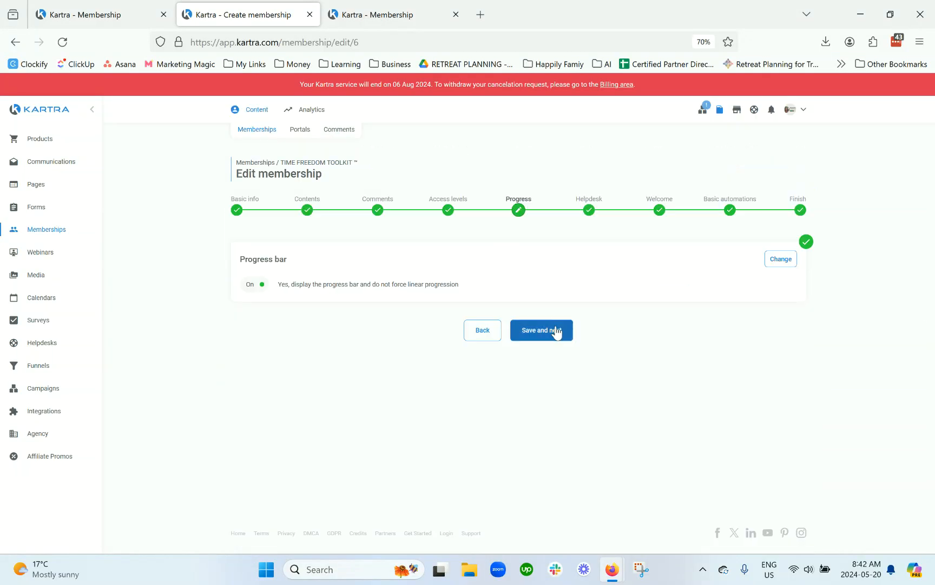
left_click(556, 332)
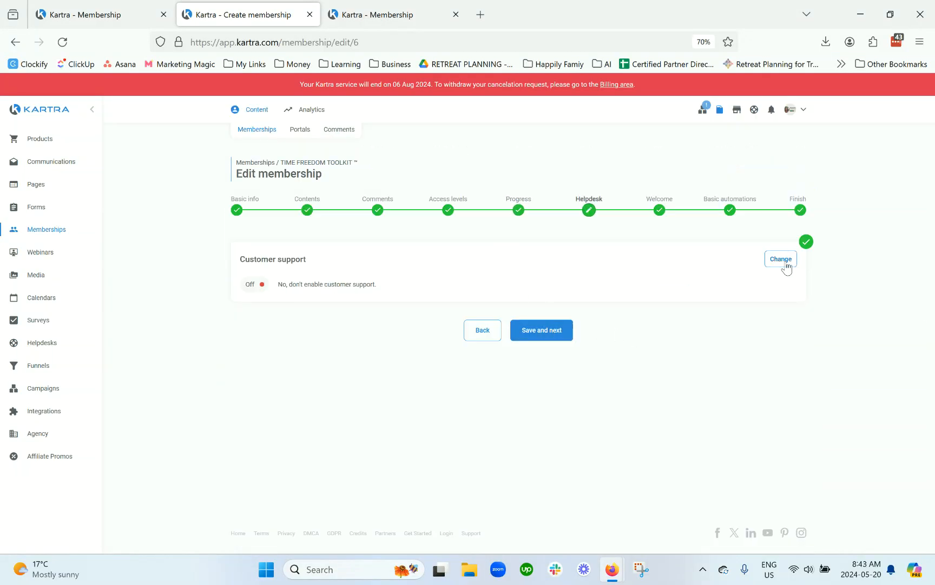
Open the customer support settings, choose Kartra Helpdesk, and view the helpdesks that can be selected.
left_click_drag(307, 260, 240, 261)
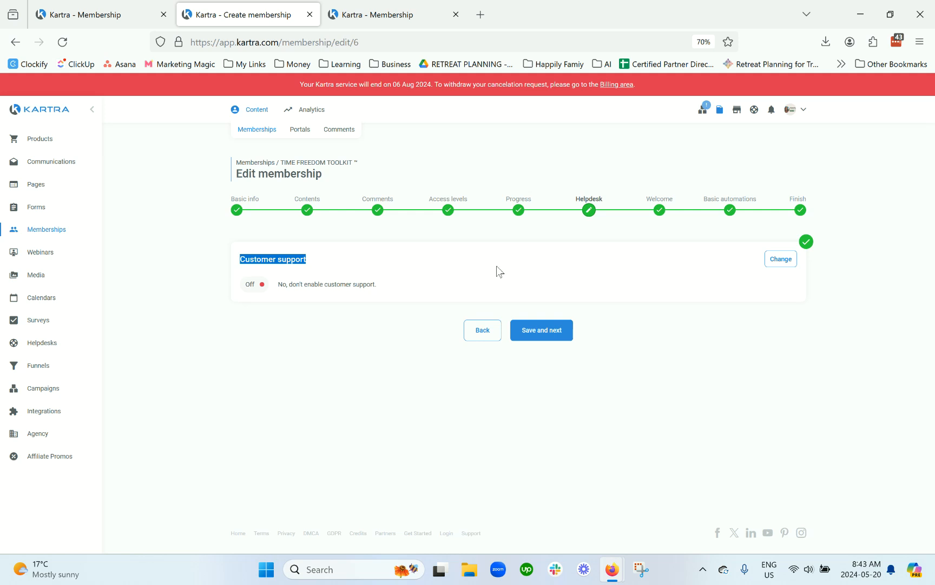
left_click(781, 259)
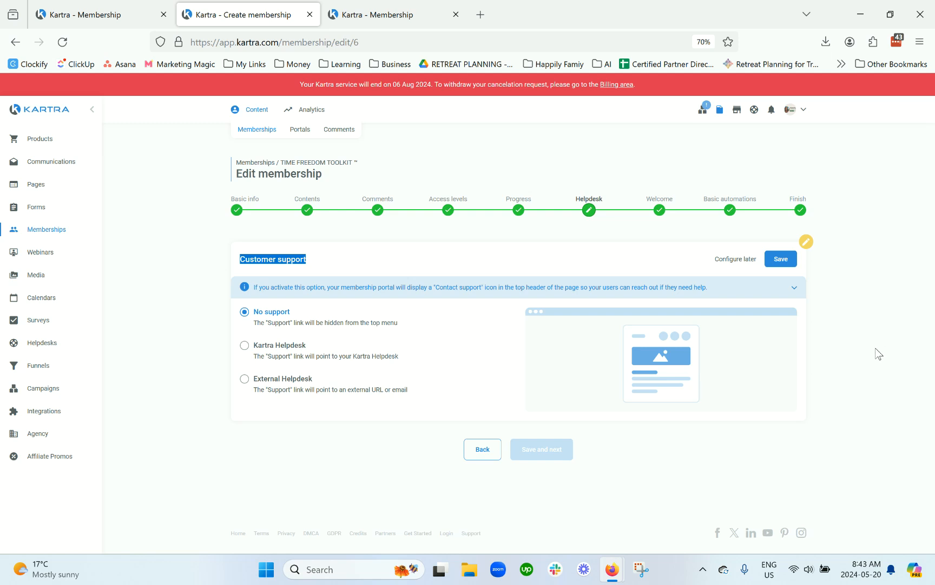
left_click(328, 354)
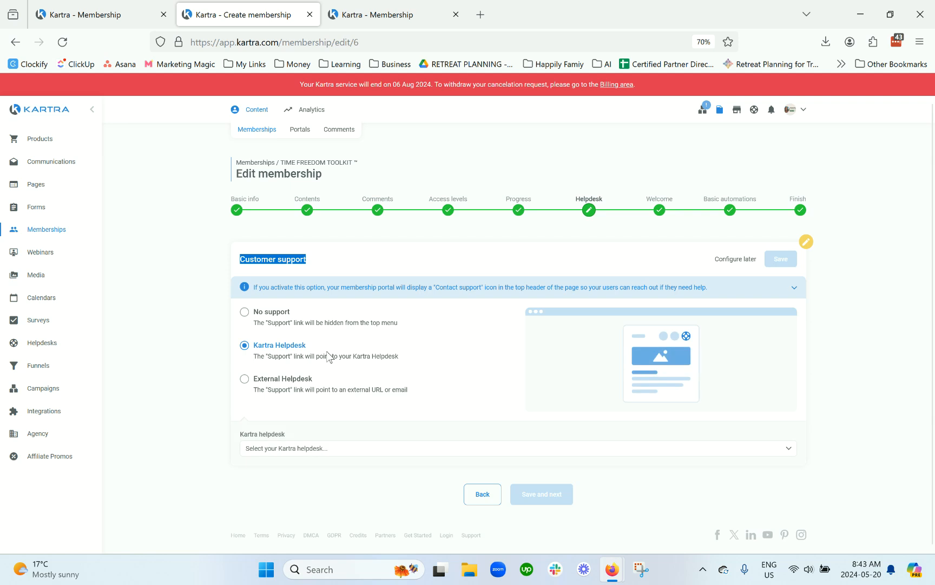
left_click(358, 454)
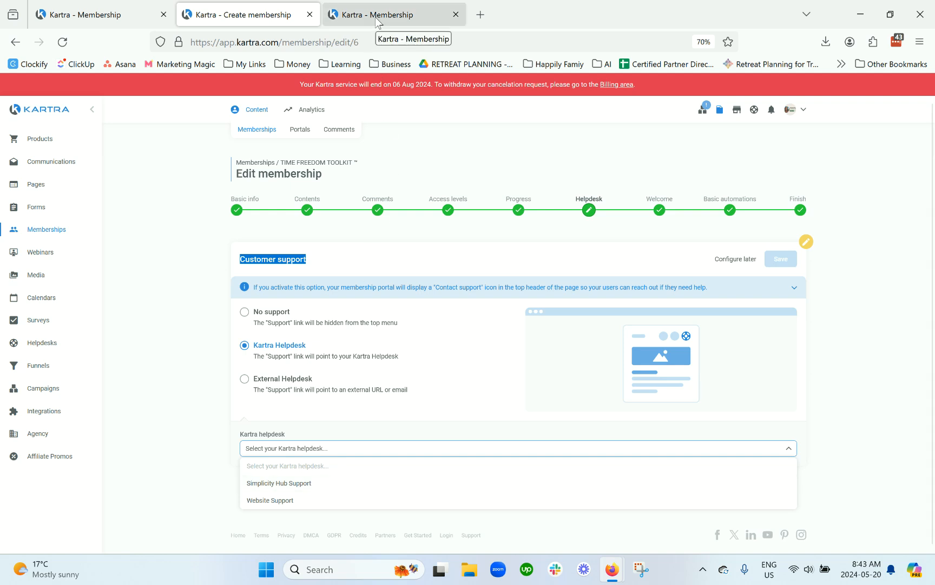
Save customer support as No support and continue to the Welcome stage.
left_click(347, 323)
left_click(783, 259)
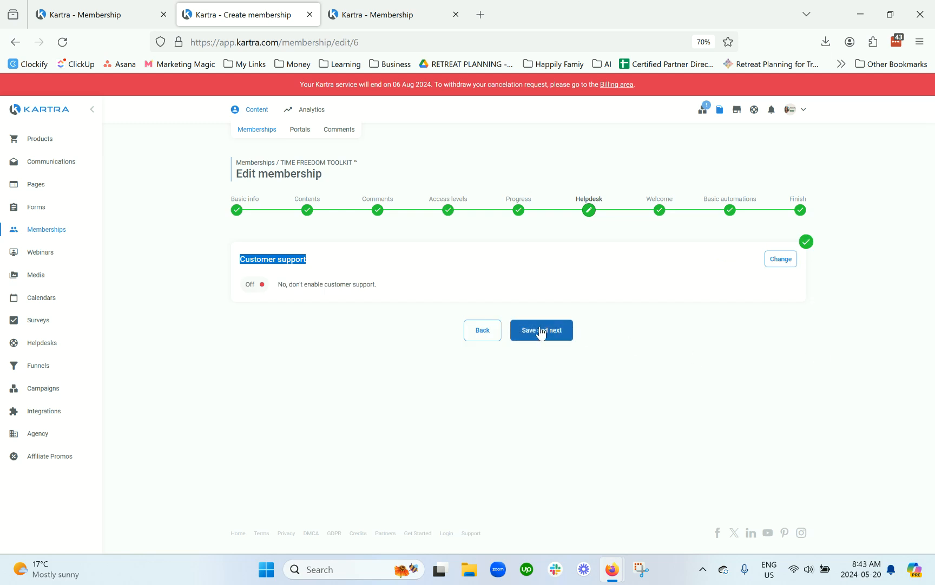
left_click(540, 328)
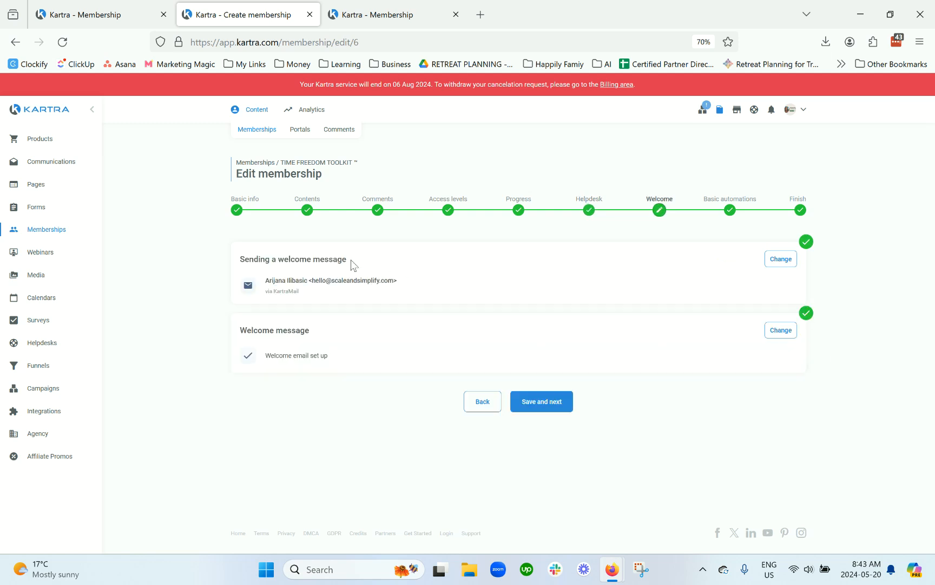
Review and save the existing welcome email sending settings, and open the welcome message for editing.
left_click(781, 259)
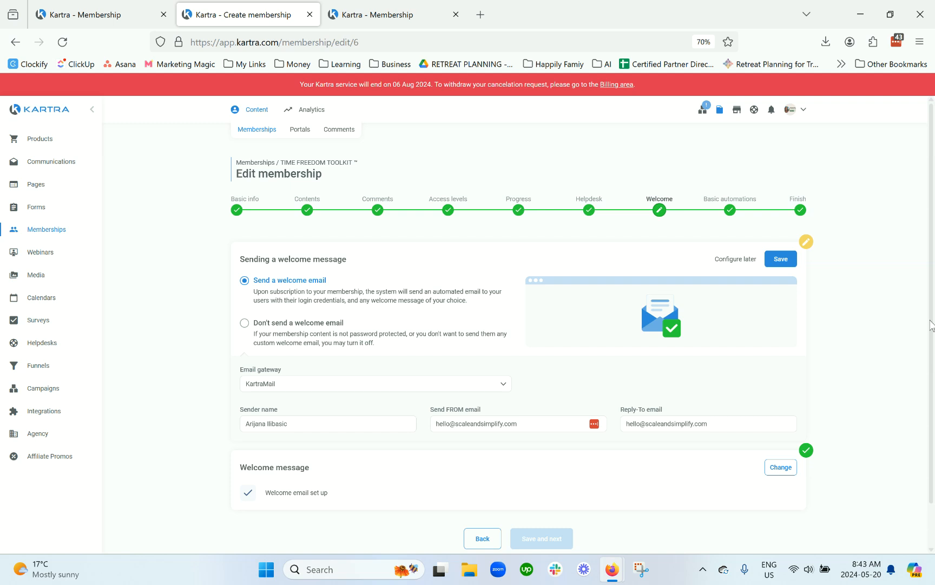
left_click(785, 259)
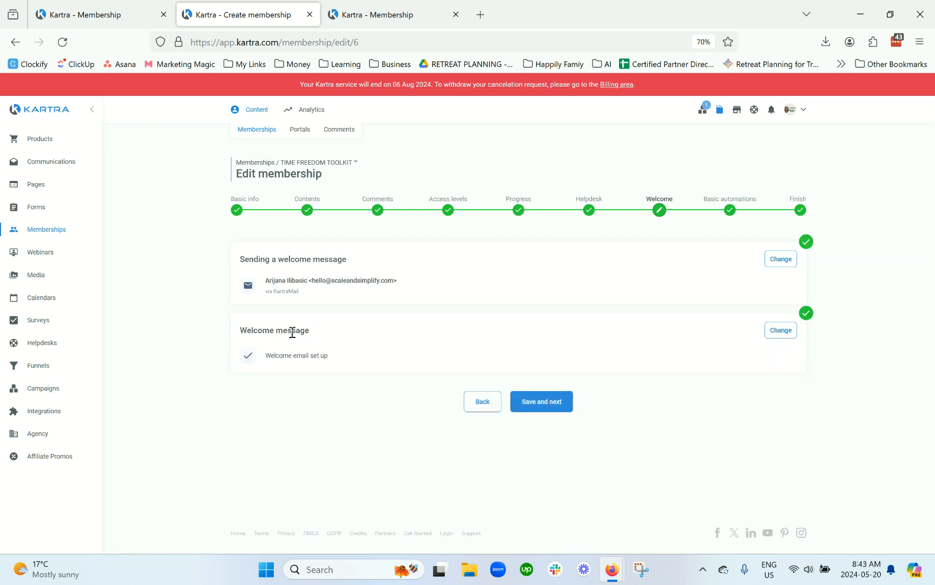
double_click(292, 331)
left_click(788, 334)
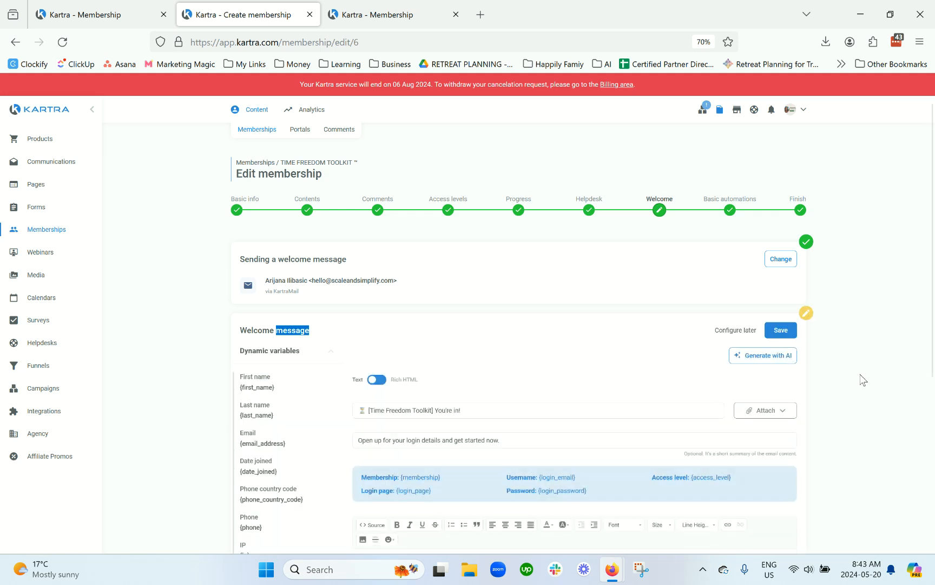
Examine the welcome email's body, summary line and login details against the available membership and login variables.
scroll(866, 376, "down", 4)
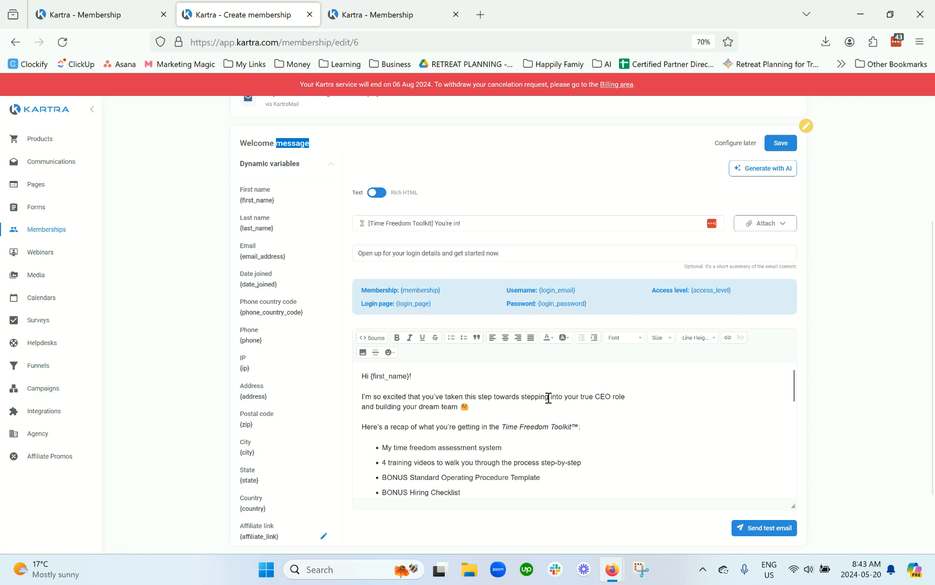
left_click_drag(793, 383, 808, 424)
left_click_drag(472, 445, 377, 410)
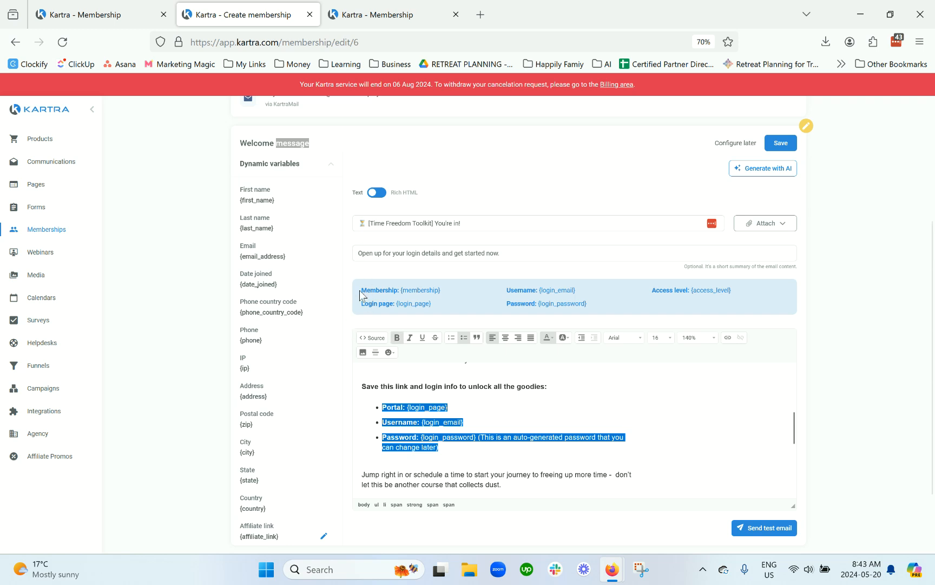
left_click_drag(364, 290, 669, 314)
left_click_drag(728, 309, 543, 304)
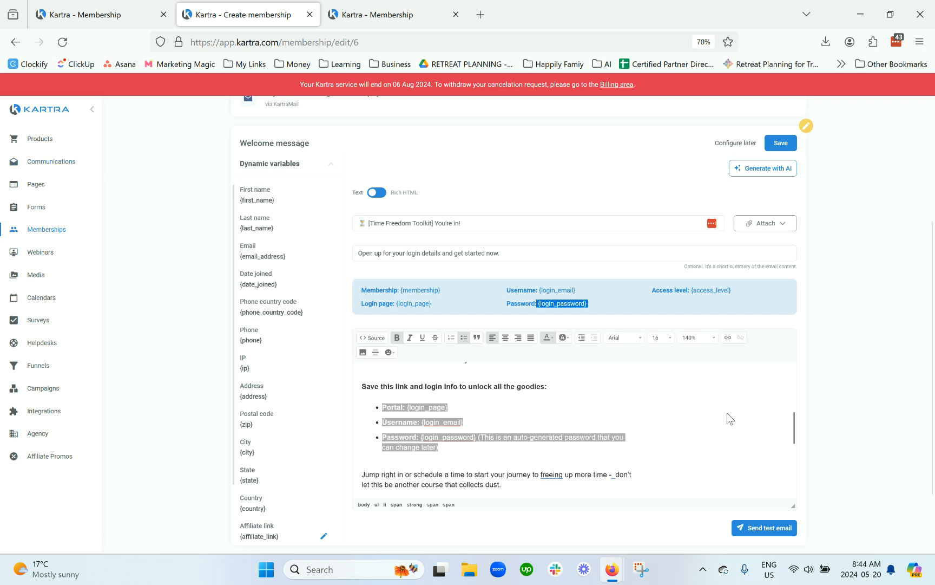
left_click(697, 421)
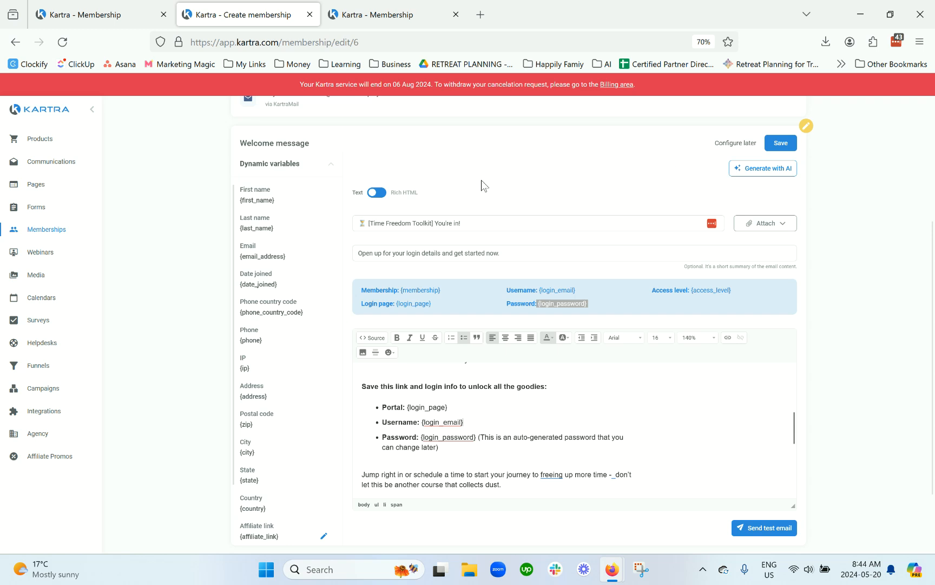
left_click(594, 252)
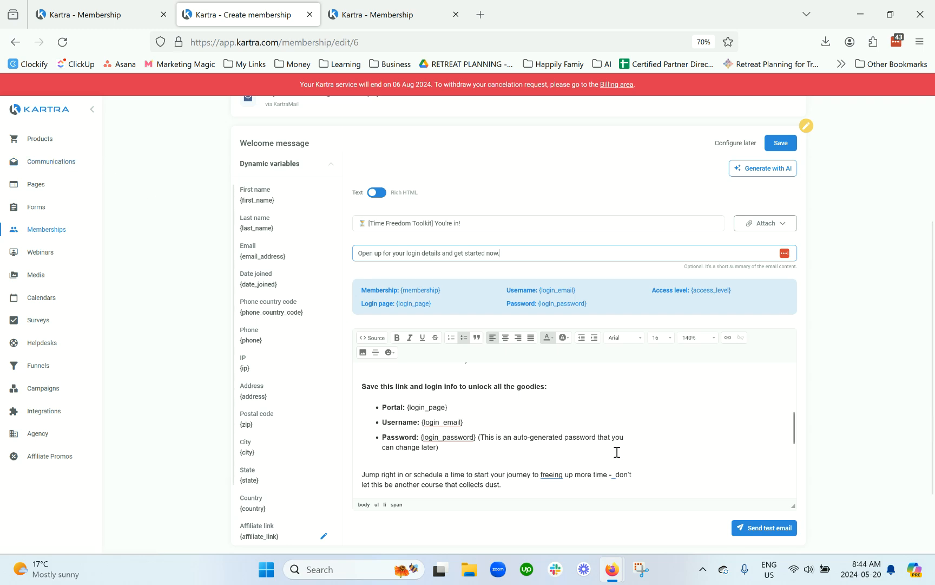
Examine the welcome email's portal link and login details, followed by its closing paragraphs and sign-off.
left_click_drag(478, 446, 359, 386)
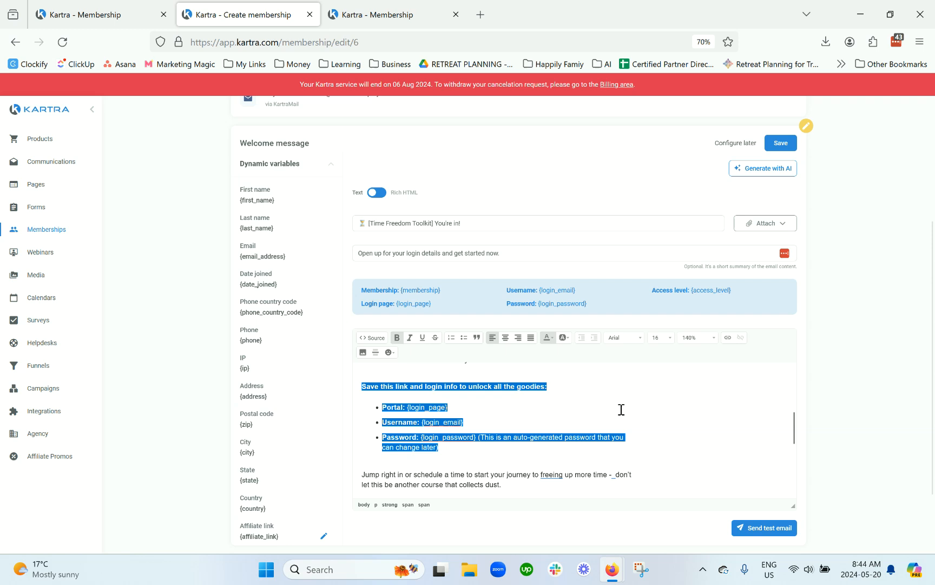
scroll(660, 417, "down", 2)
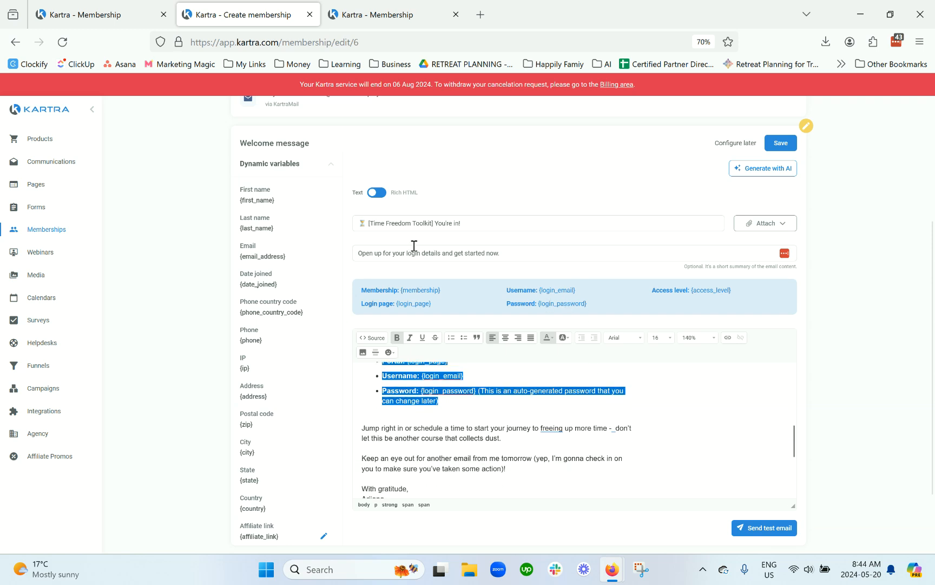
scroll(487, 412, "down", 3)
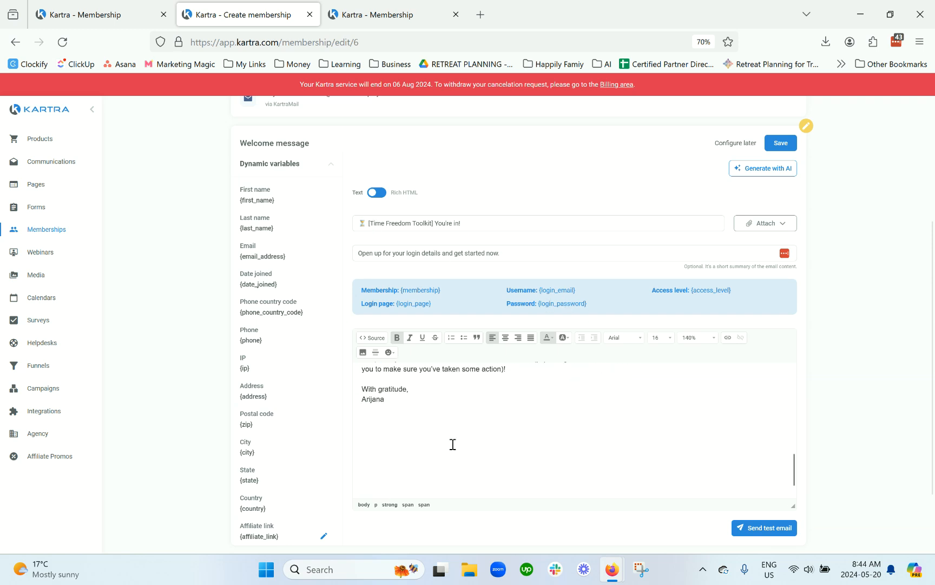
scroll(461, 439, "up", 6)
left_click(462, 439)
scroll(462, 441, "down", 4)
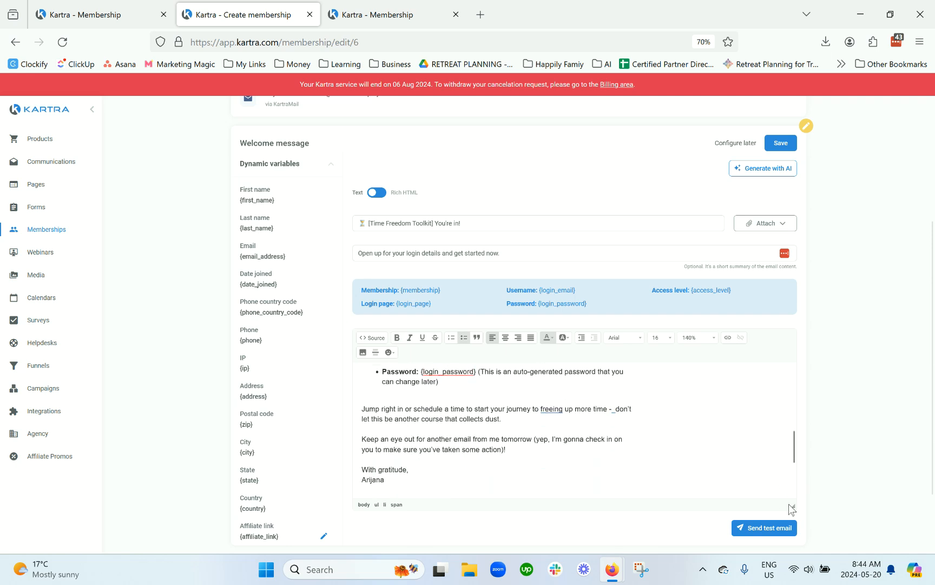
Enlarge the welcome message's body editor so more of the email fits, and review the portal, username and password lines again.
left_click_drag(793, 506, 796, 572)
scroll(856, 445, "down", 3)
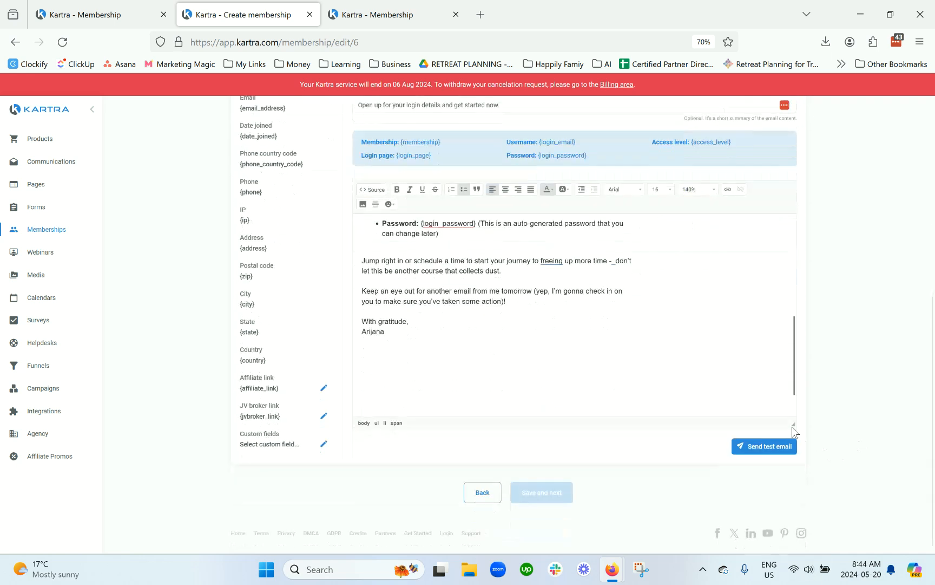
left_click_drag(790, 425, 793, 544)
scroll(620, 439, "up", 5)
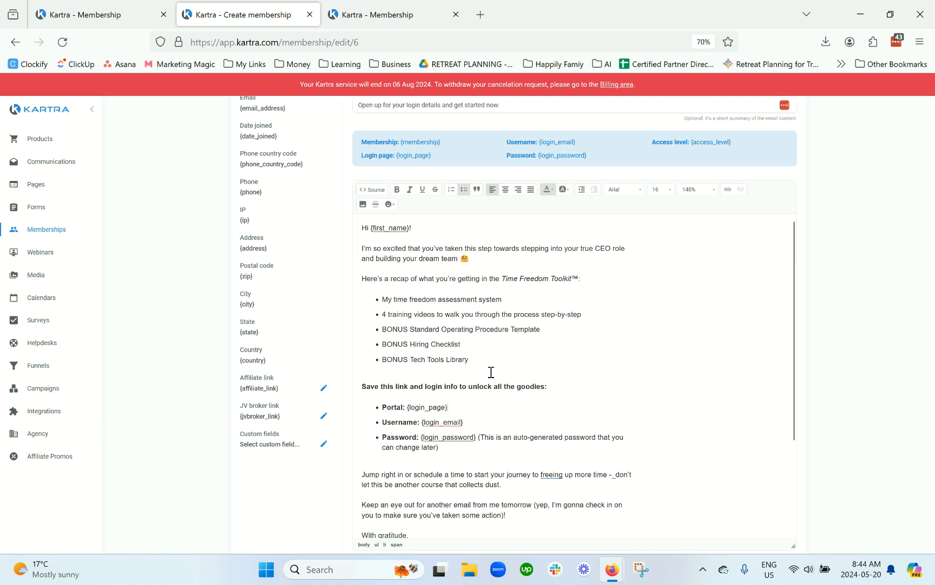
scroll(536, 336, "down", 3)
left_click_drag(464, 348, 363, 303)
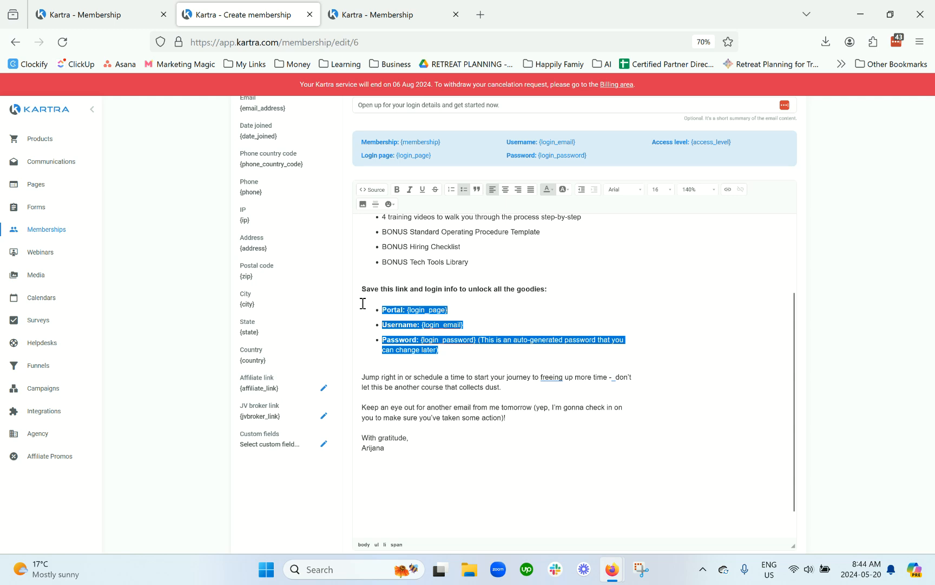
left_click(551, 324)
scroll(753, 358, "down", 1)
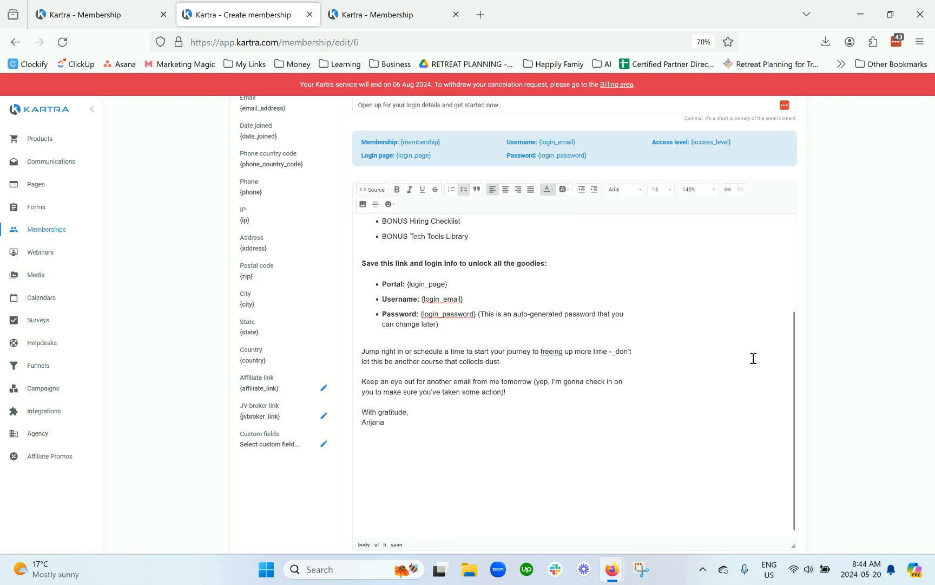
Save the welcome message and continue to the Basic automations stage.
scroll(755, 357, "up", 5)
scroll(851, 330, "up", 5)
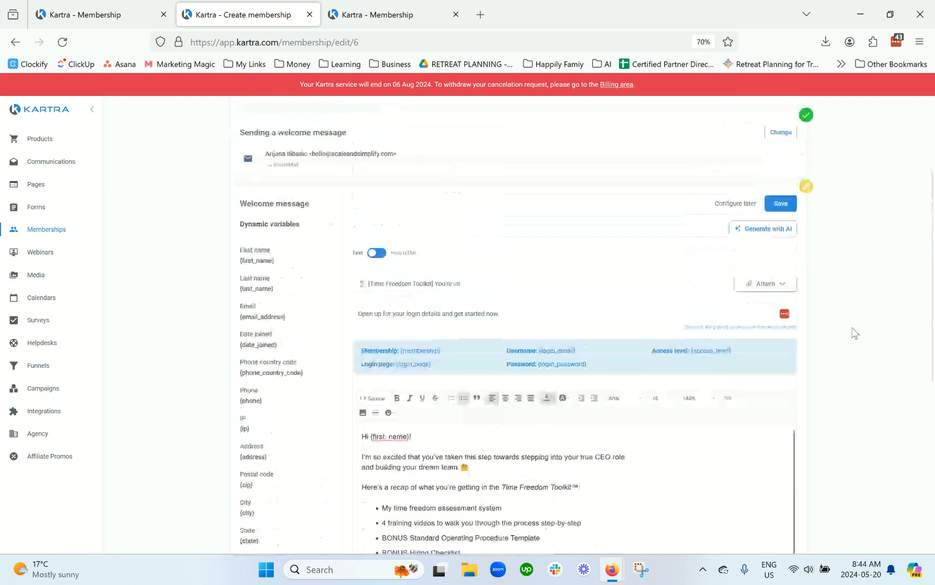
left_click(792, 281)
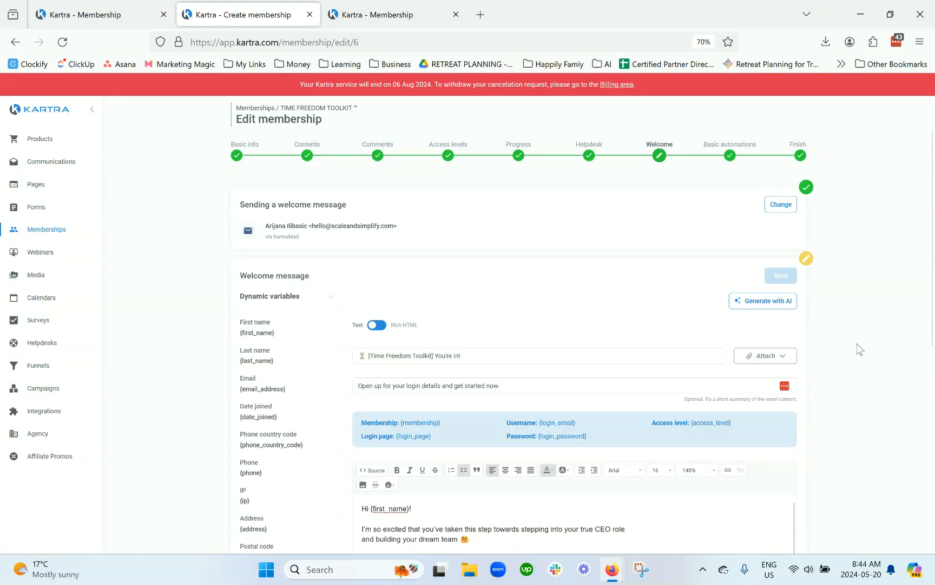
left_click(561, 406)
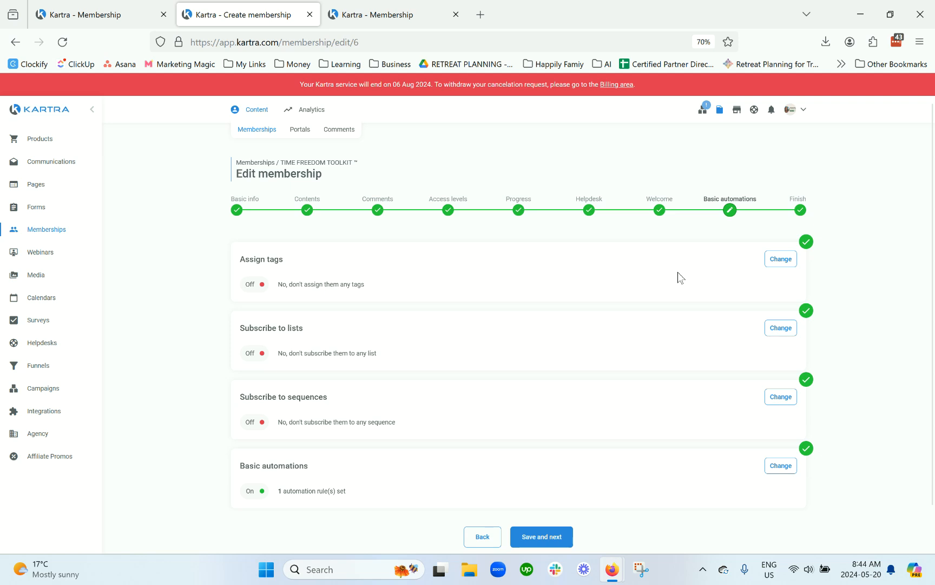
Review the tag, list and sequence settings for the membership, and open its basic automations for editing.
scroll(677, 272, "down", 2)
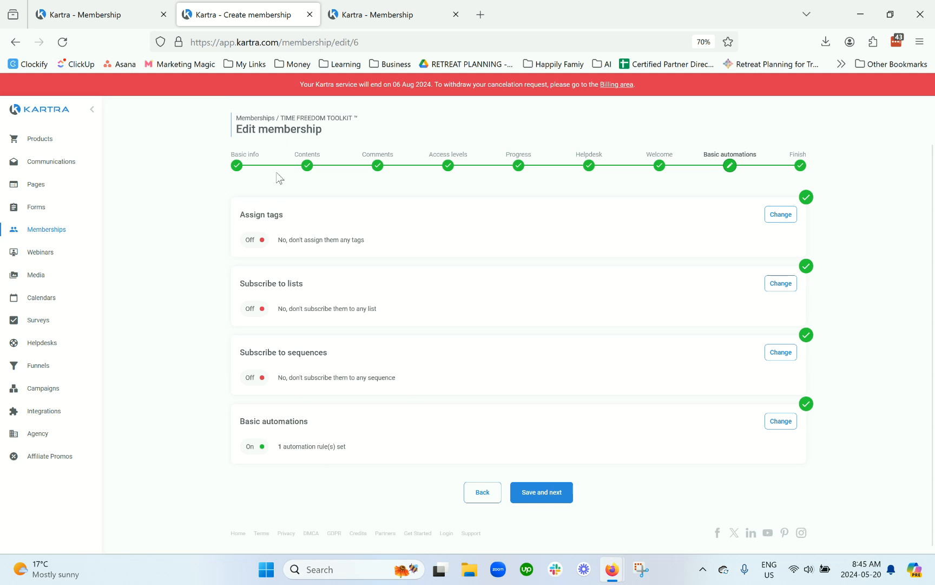
left_click_drag(371, 125, 281, 120)
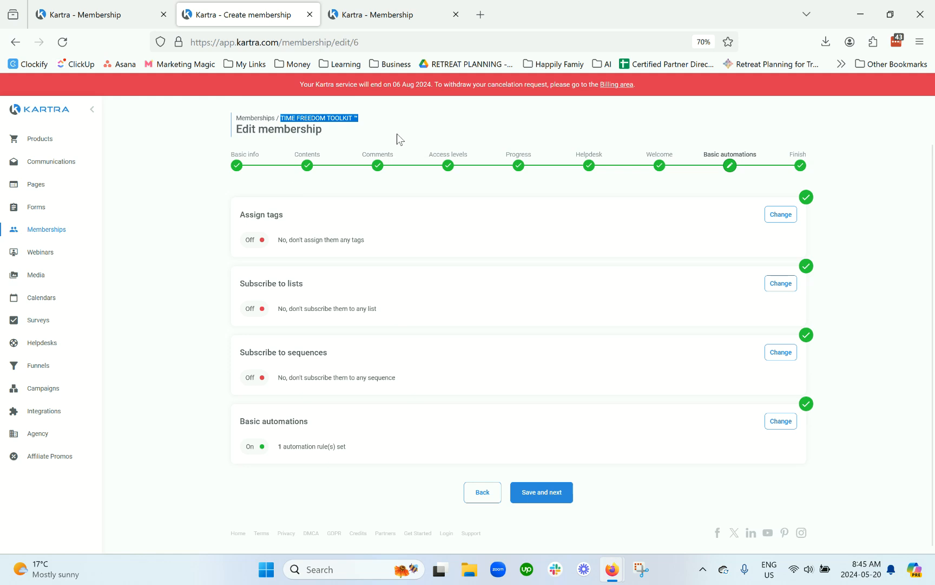
left_click(413, 235)
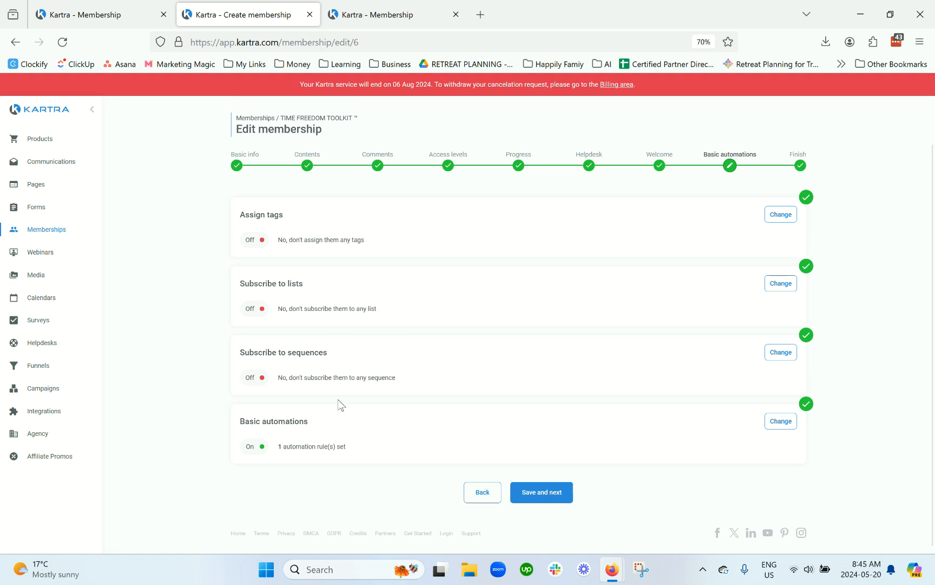
left_click_drag(310, 422, 241, 428)
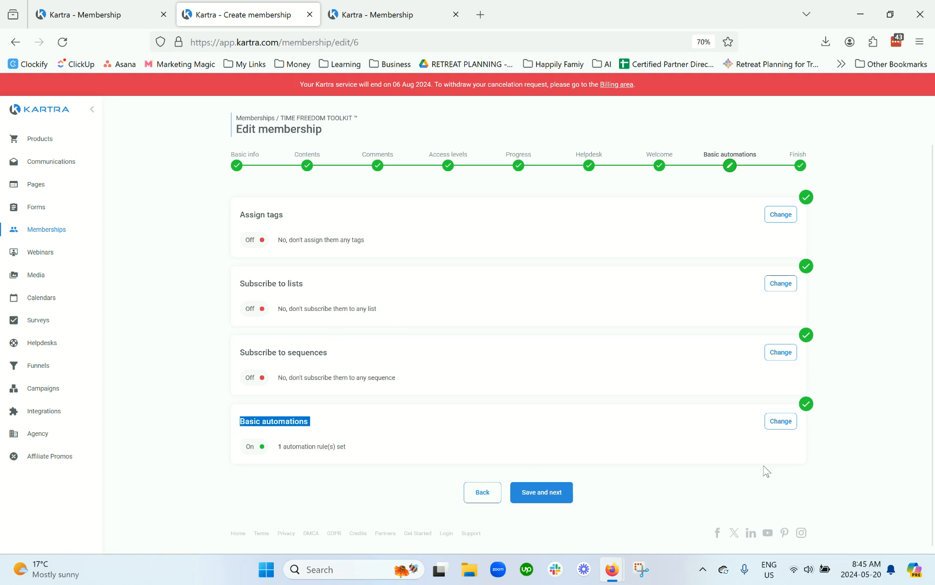
left_click(779, 427)
scroll(810, 404, "down", 3)
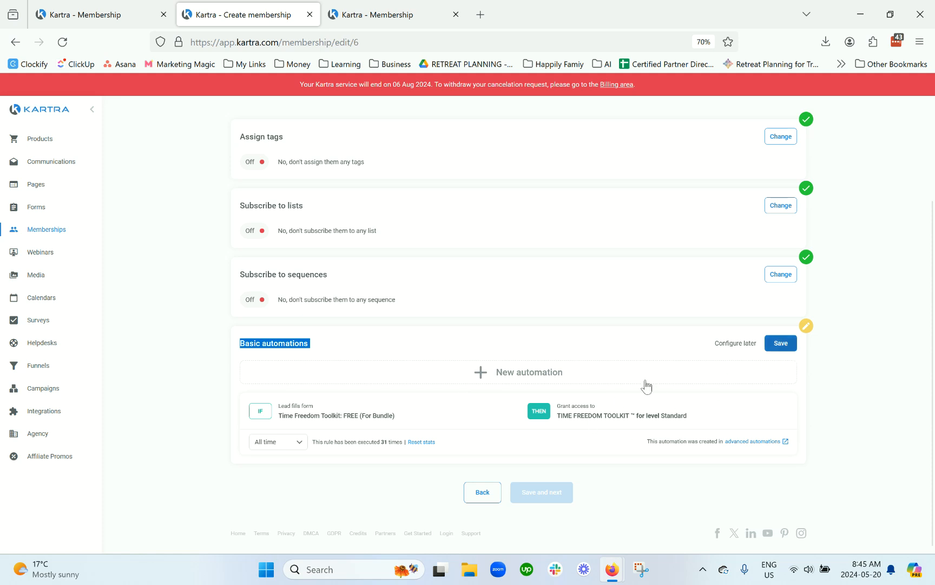
Start a new automation with the condition that a lead is revoked access to TIME FREEDOM TOOLKIT for any access level.
left_click(493, 378)
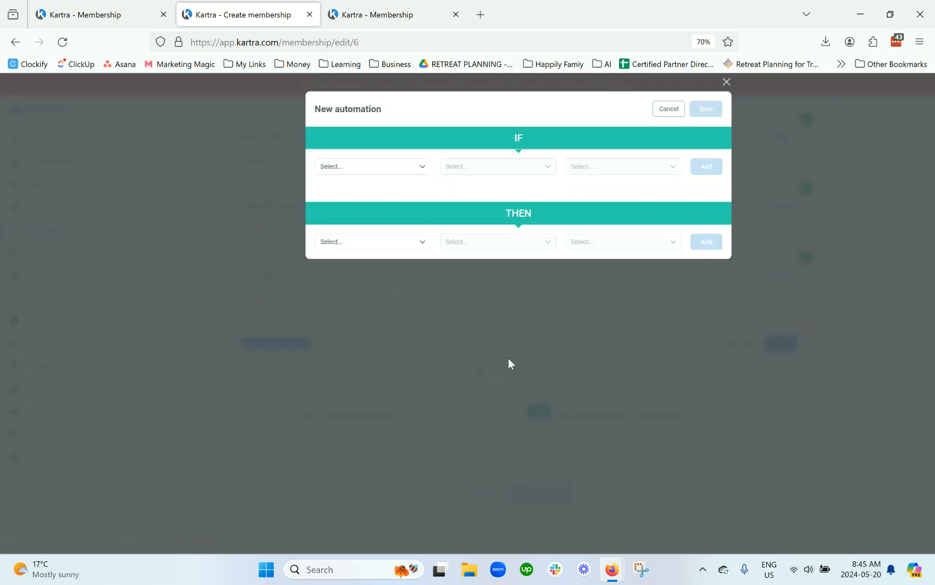
left_click(410, 170)
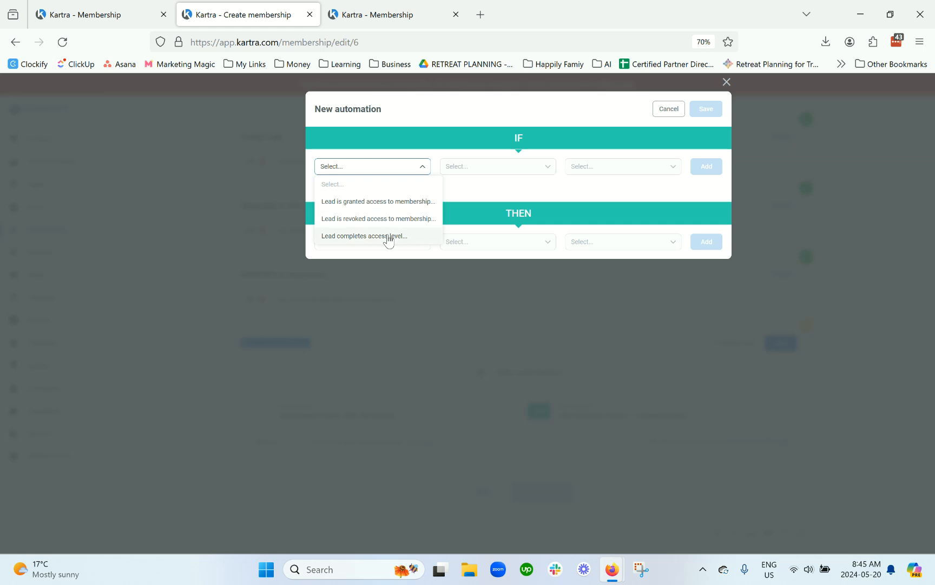
left_click(417, 219)
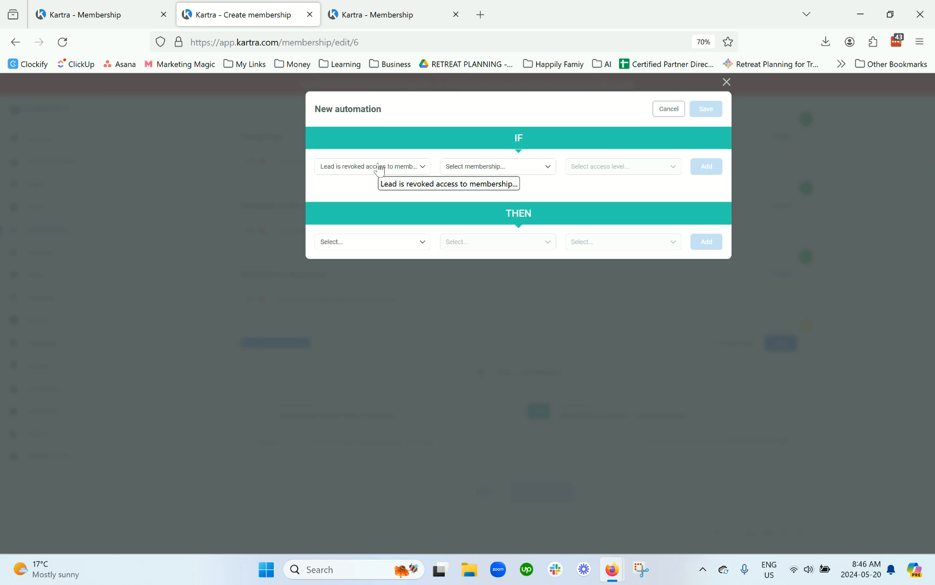
left_click(448, 172)
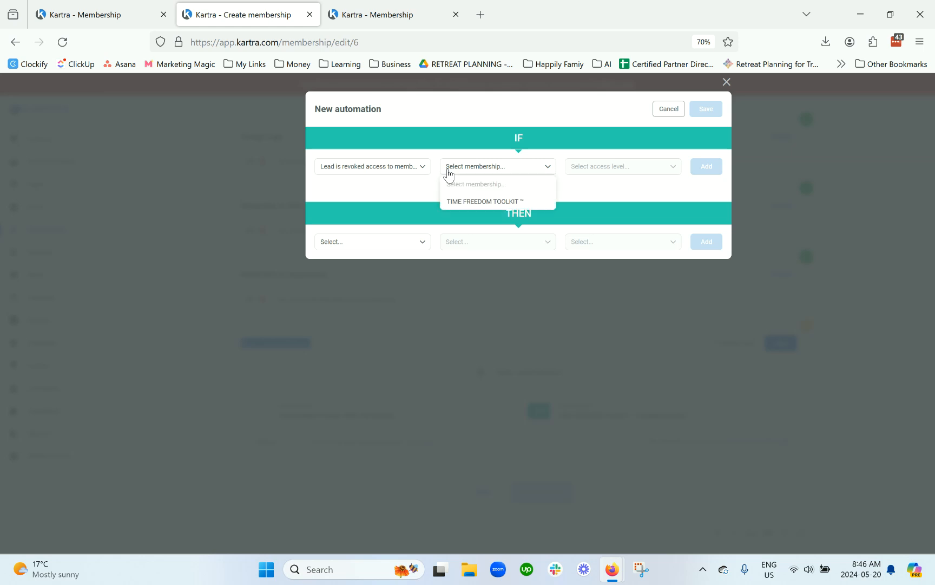
left_click(477, 201)
left_click(603, 170)
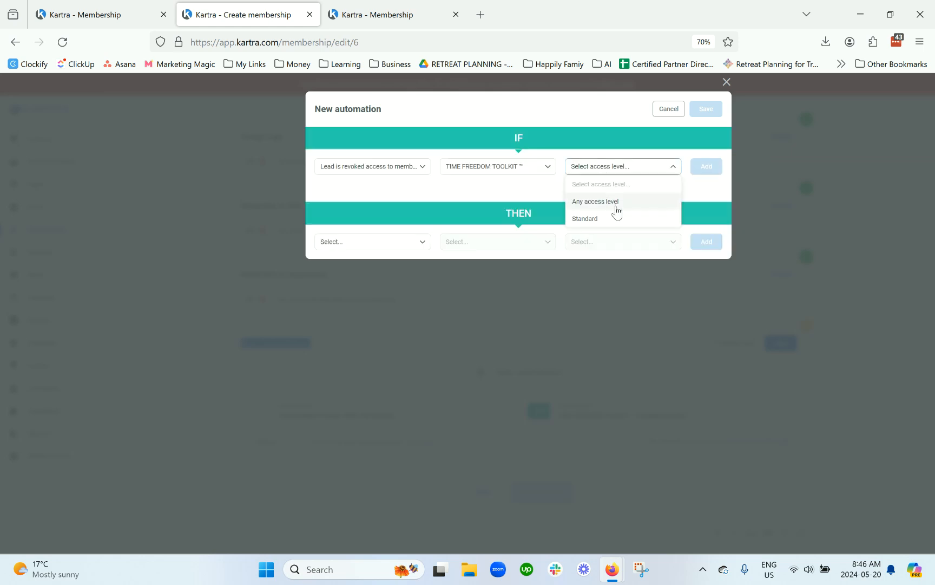
left_click(615, 208)
left_click(707, 173)
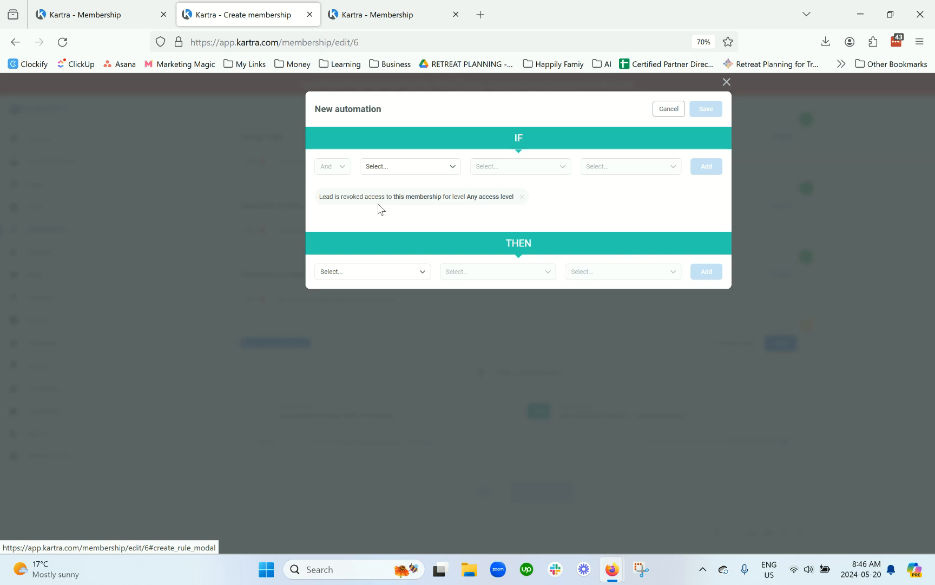
Look through the actions available for the automation's THEN part, and cancel the new automation.
left_click(365, 272)
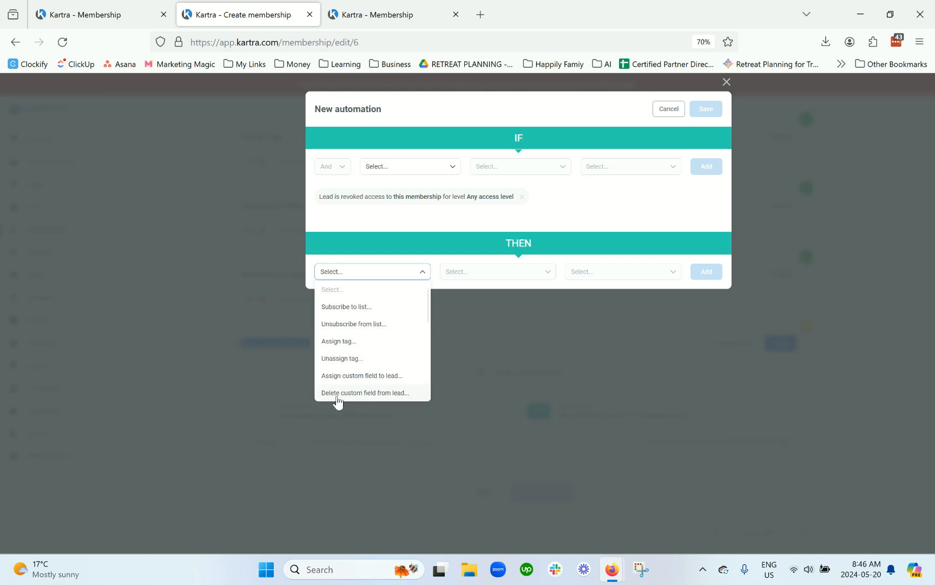
scroll(395, 322, "down", 3)
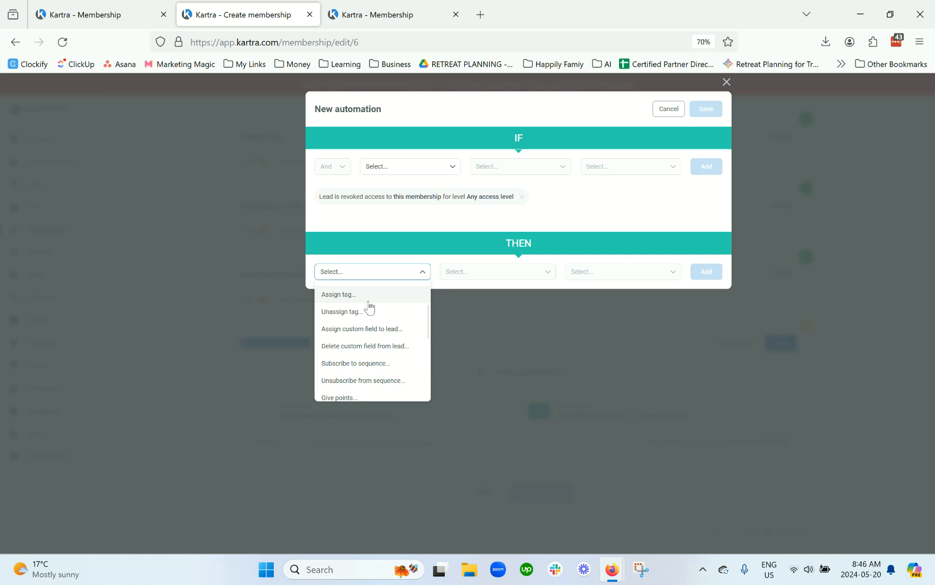
scroll(370, 308, "down", 3)
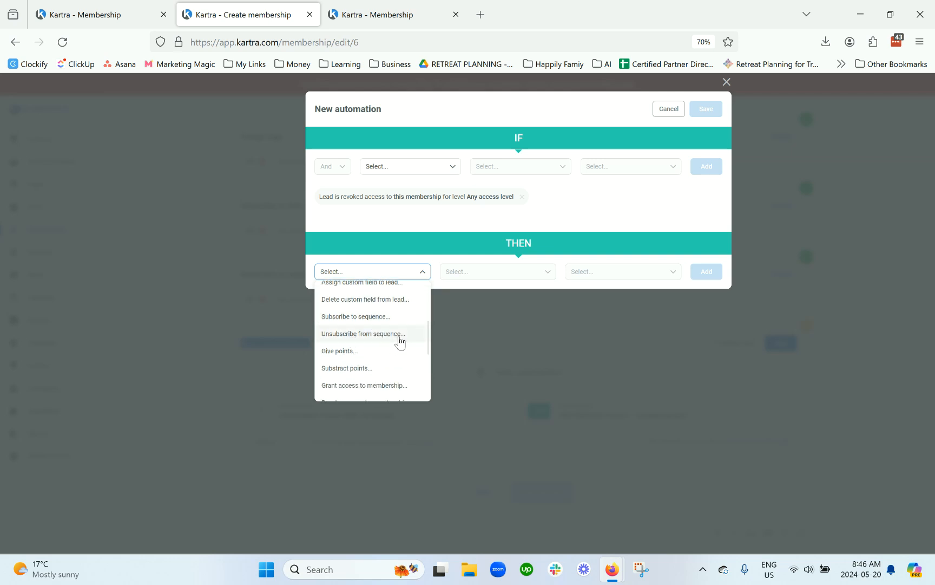
scroll(399, 341, "down", 2)
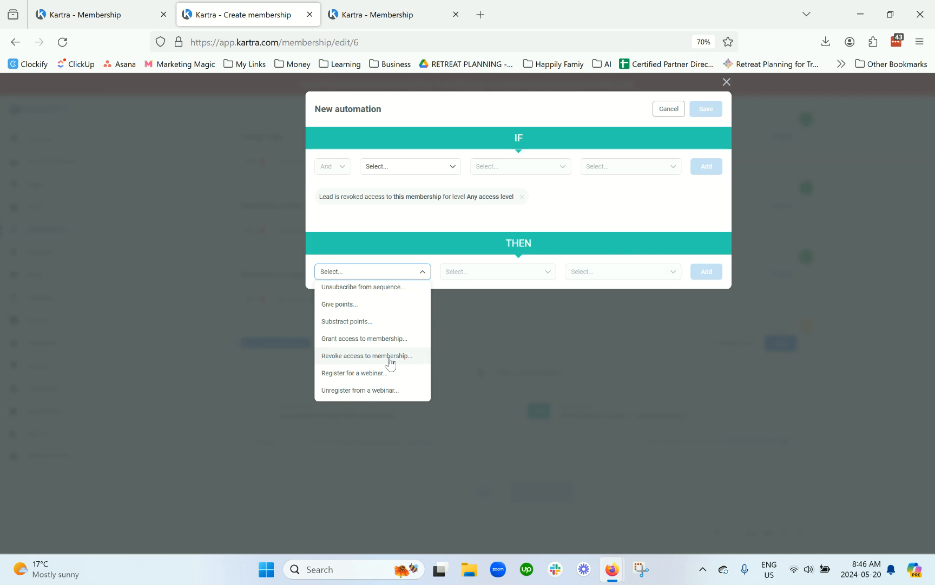
scroll(374, 374, "down", 2)
scroll(357, 382, "up", 5)
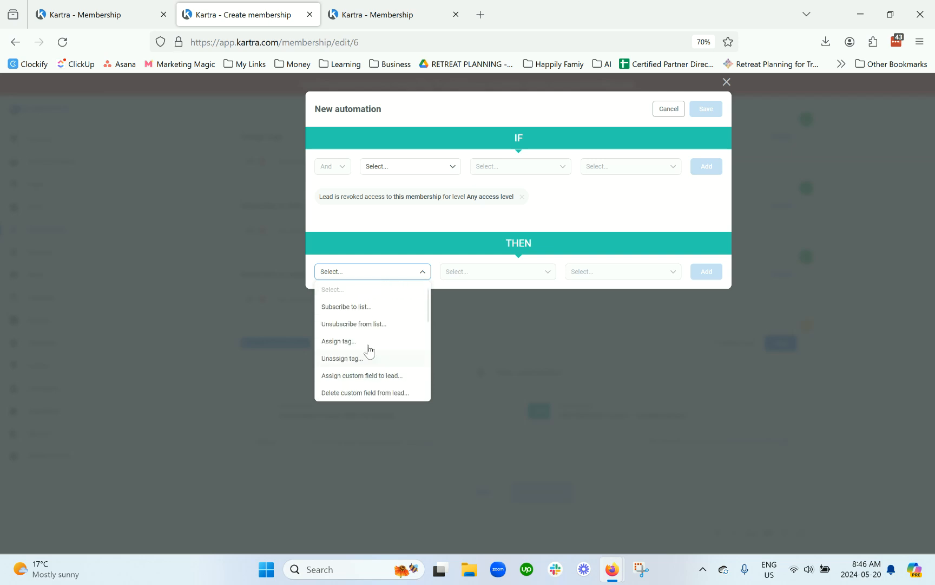
left_click(669, 109)
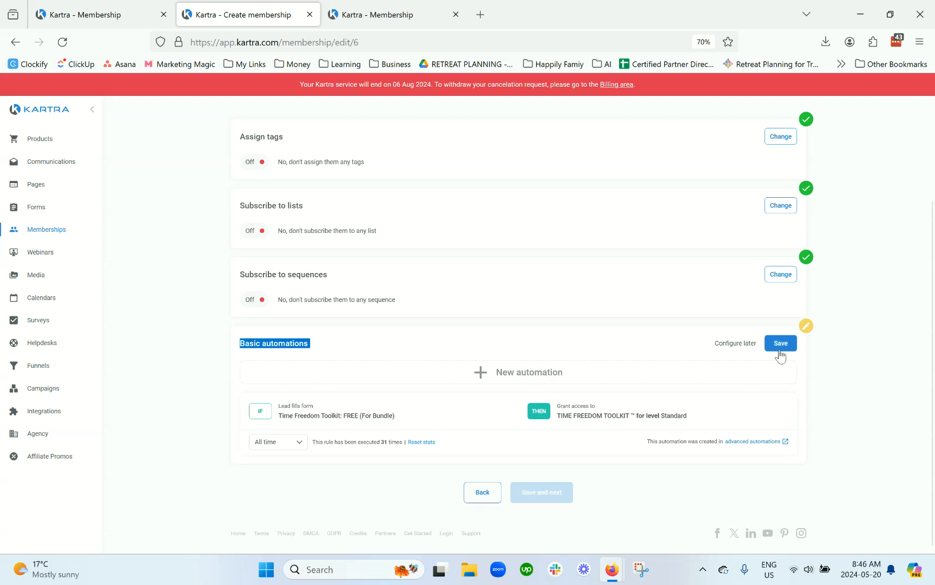
Save the basic automations, finish the membership setup, and return to the memberships list.
left_click(780, 346)
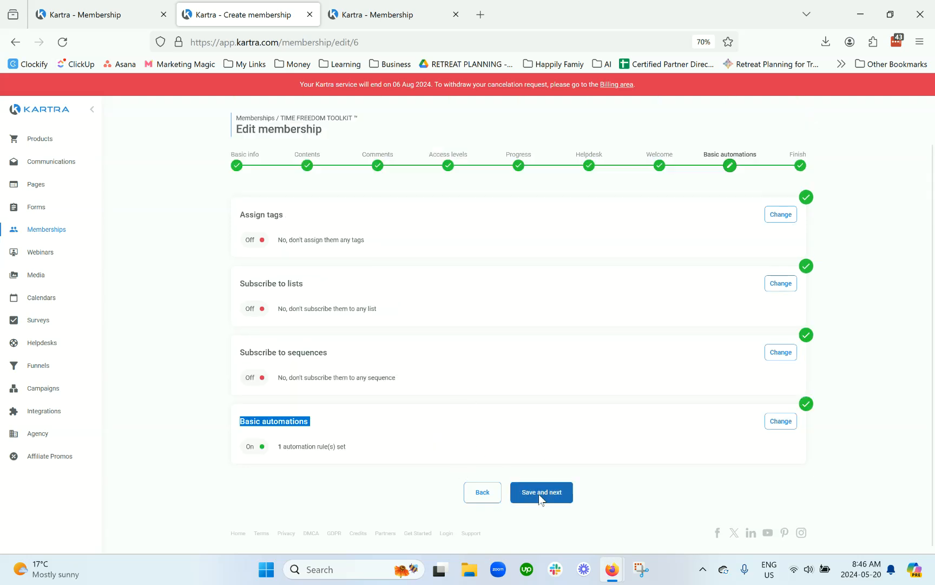
left_click(539, 492)
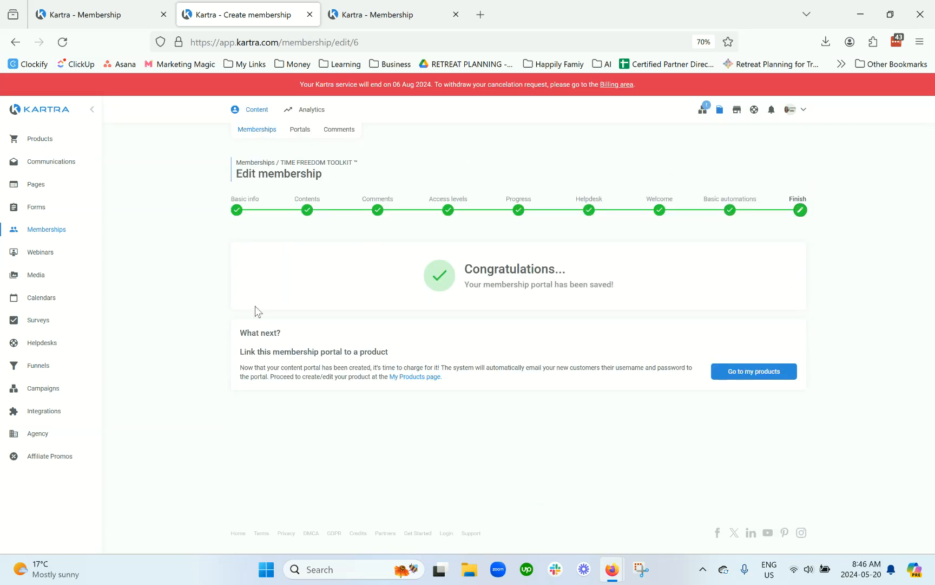
left_click(257, 130)
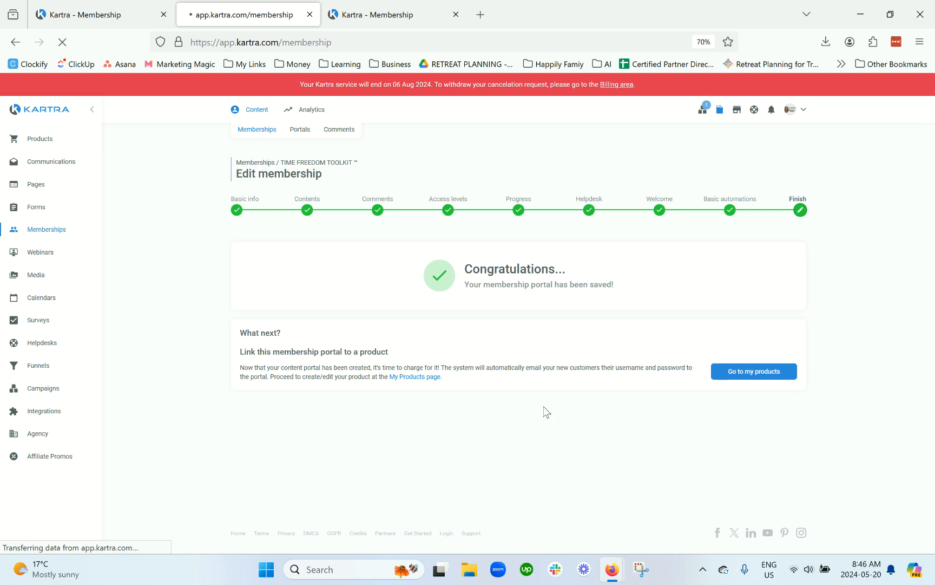